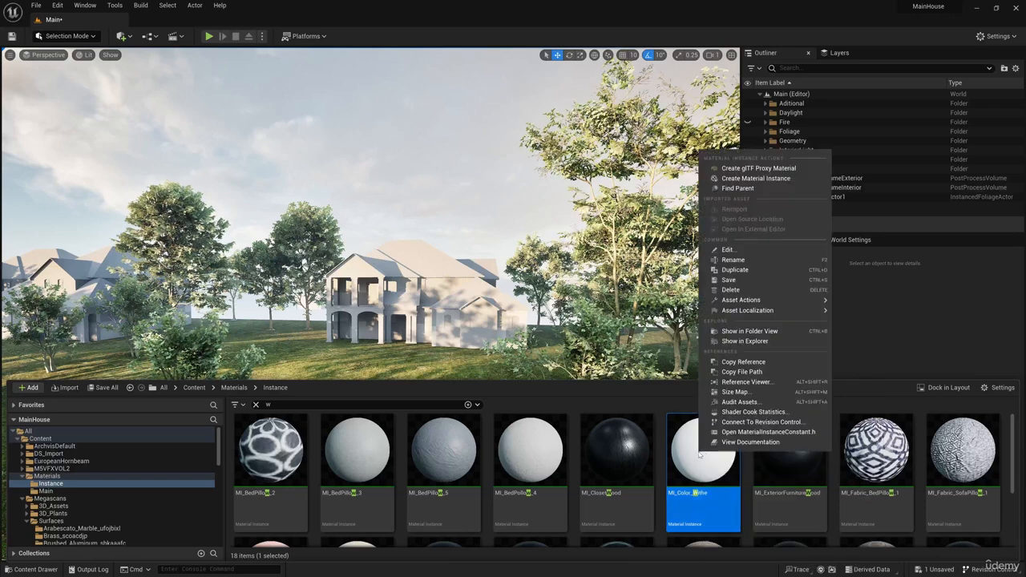
Duplicate the white color material instance as MI_Houses and apply it to the neighboring two-storey house with arches.
{"action": "left_click", "coordinate": [743, 271]}
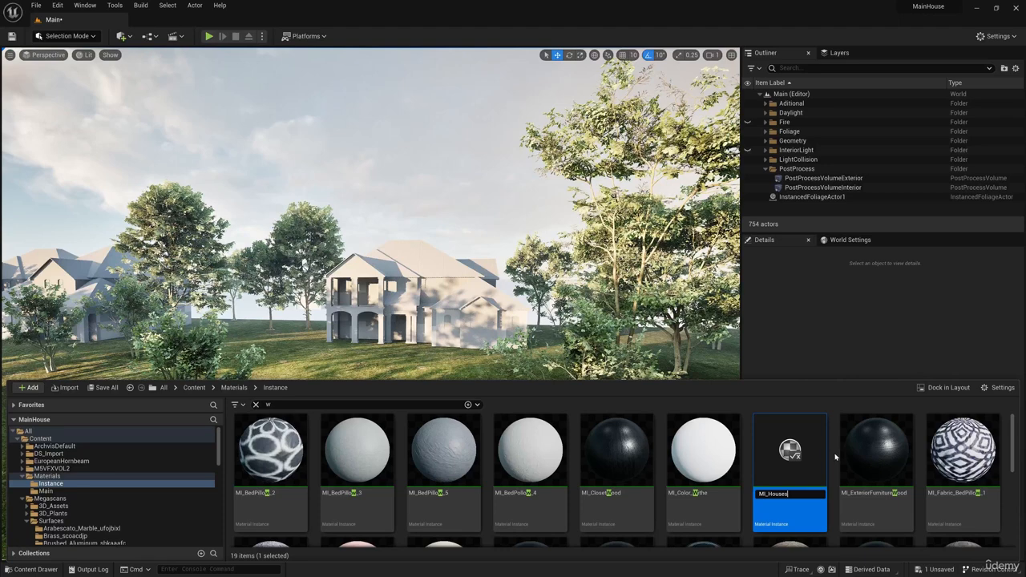
{"action": "key", "text": "Return"}
{"action": "scroll", "coordinate": [663, 488], "scroll_direction": "down", "scroll_amount": 3}
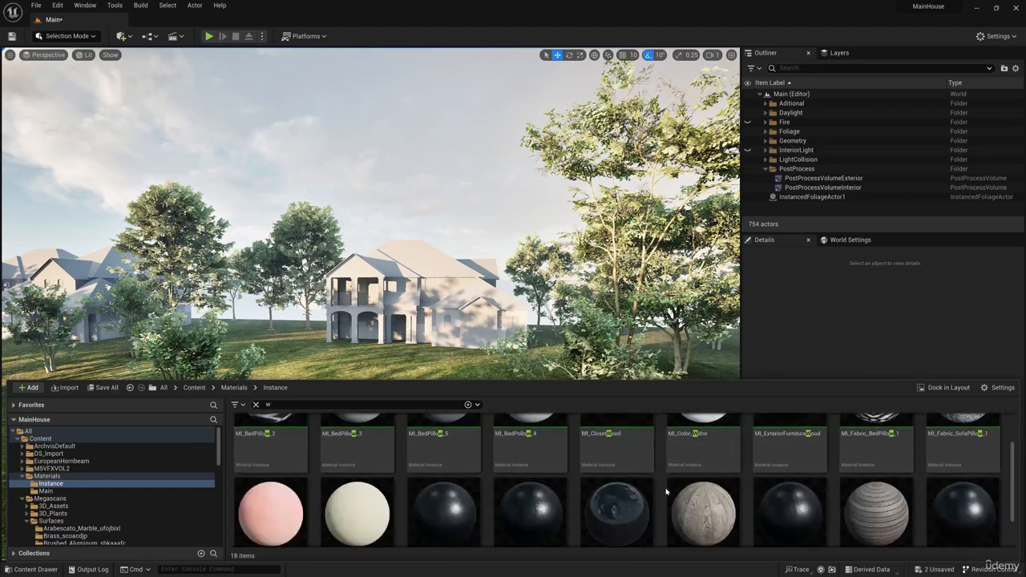
{"action": "scroll", "coordinate": [663, 488], "scroll_direction": "up", "scroll_amount": 2}
{"action": "left_click", "coordinate": [290, 405]}
{"action": "type", "text": "how"}
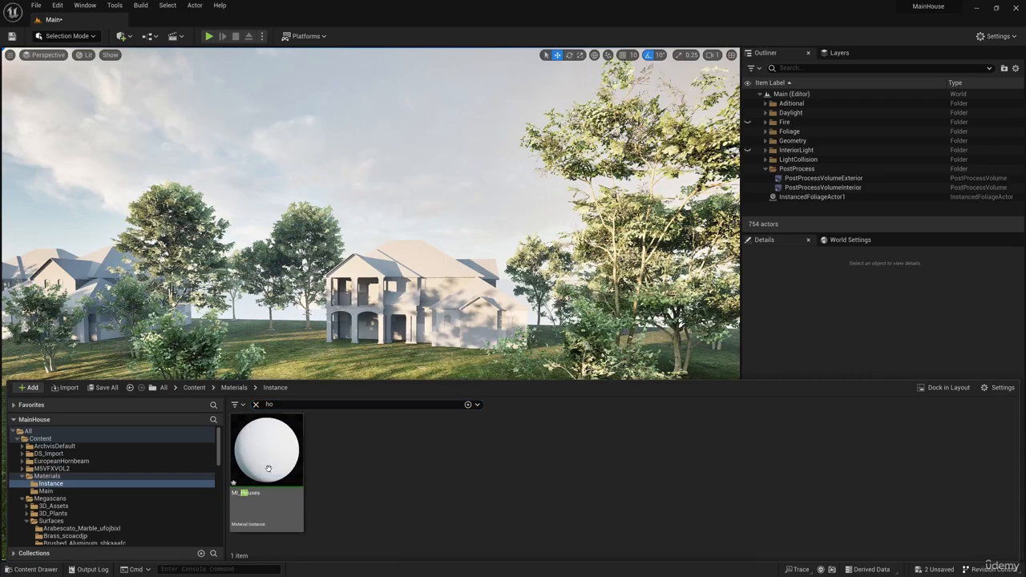
{"action": "left_click_drag", "start_coordinate": [261, 439], "coordinate": [421, 326]}
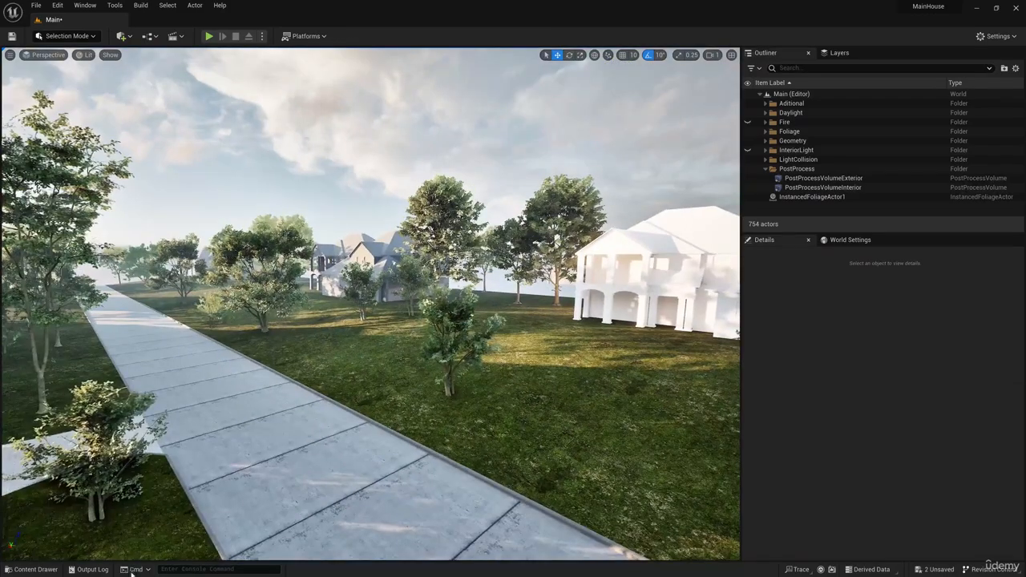
Darken the BaseColor of MI_Houses to a light gray, about hex sRGB CECBCB.
{"action": "key", "text": "ctrl+space"}
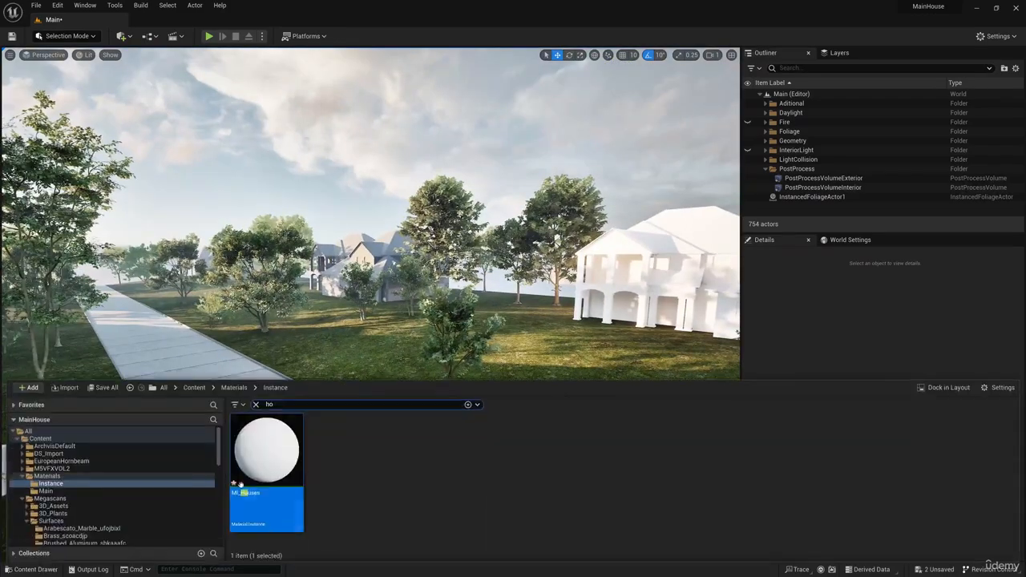
{"action": "double_click", "coordinate": [267, 449]}
{"action": "left_click", "coordinate": [706, 223]}
{"action": "left_click", "coordinate": [842, 290]}
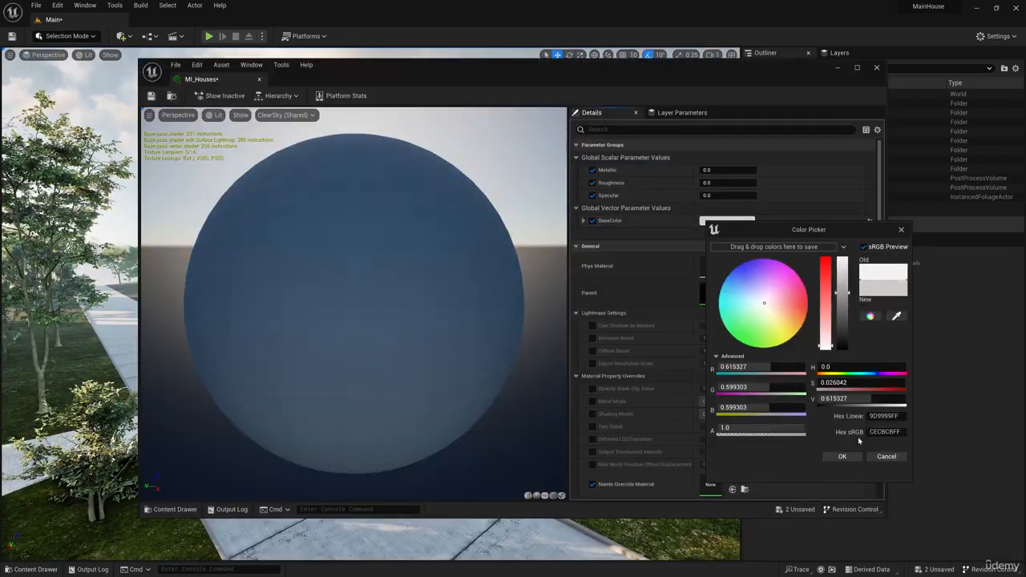
{"action": "left_click", "coordinate": [844, 456]}
{"action": "left_click", "coordinate": [877, 67]}
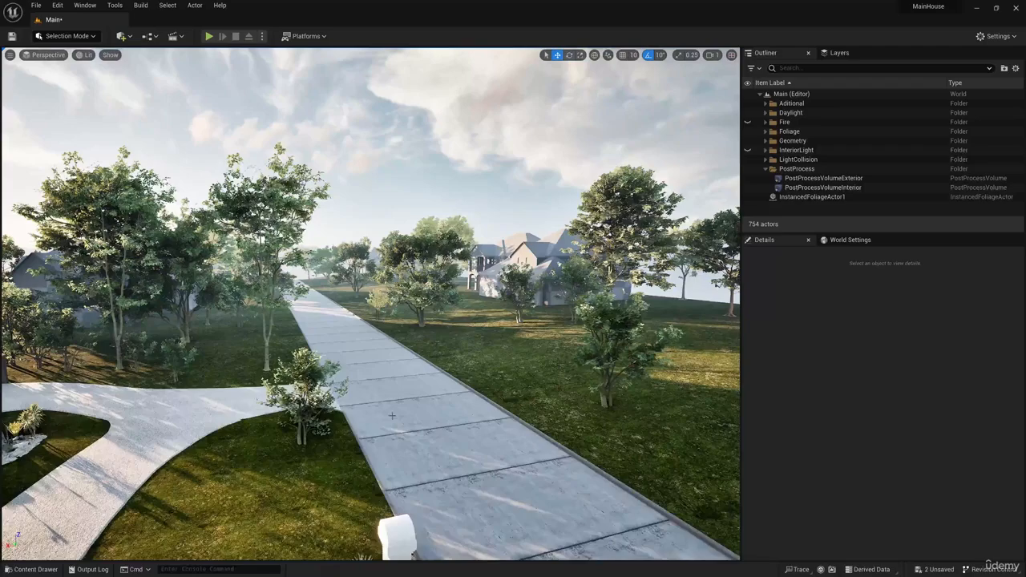
Apply the MI_Houses material to the other plain house farther along the road.
{"action": "key", "text": "ctrl+space"}
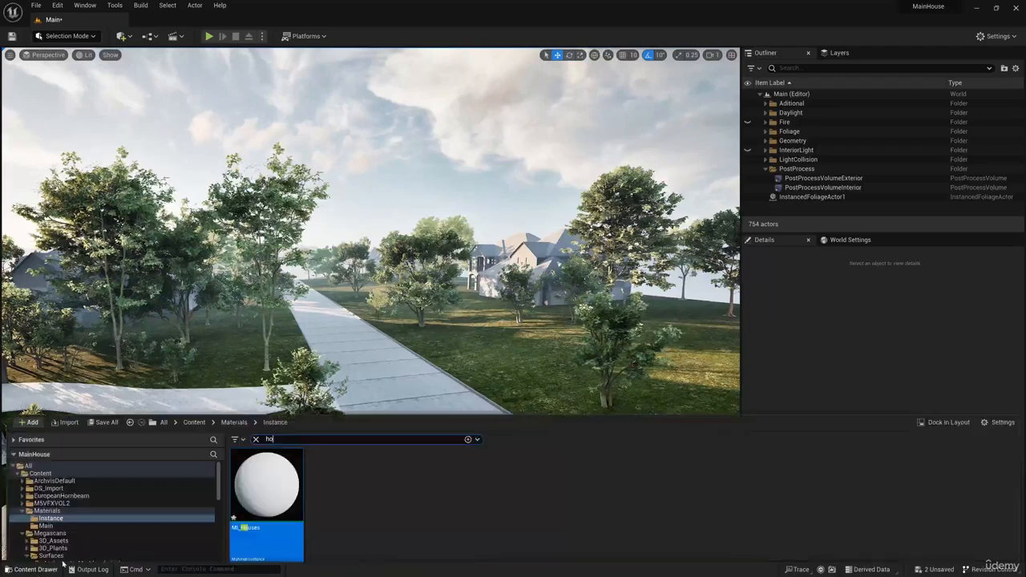
{"action": "left_click_drag", "start_coordinate": [267, 480], "coordinate": [561, 275]}
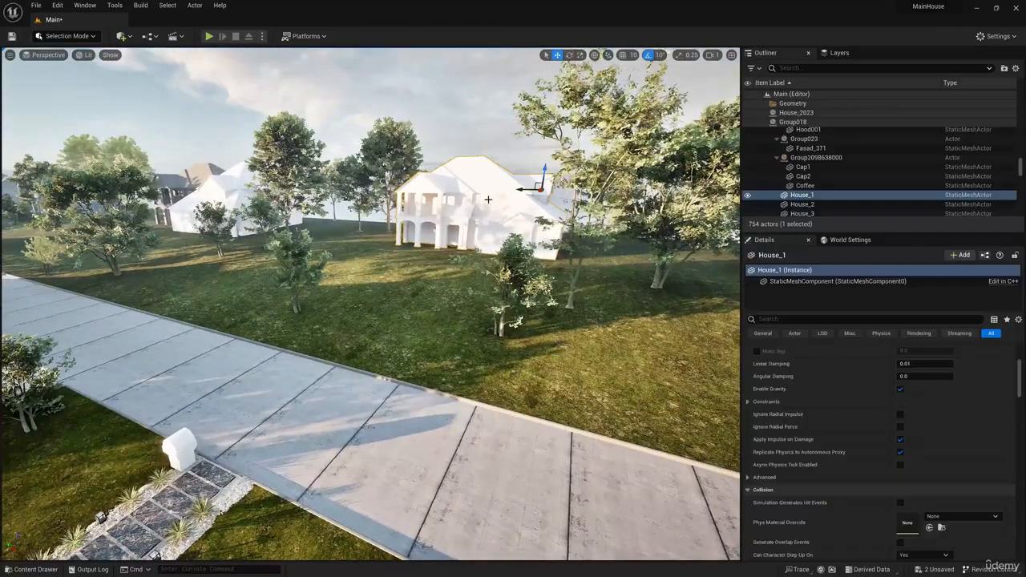
Locate the static mesh asset used by House_1 and open it for editing.
{"action": "scroll", "coordinate": [937, 486], "scroll_direction": "down", "scroll_amount": 10}
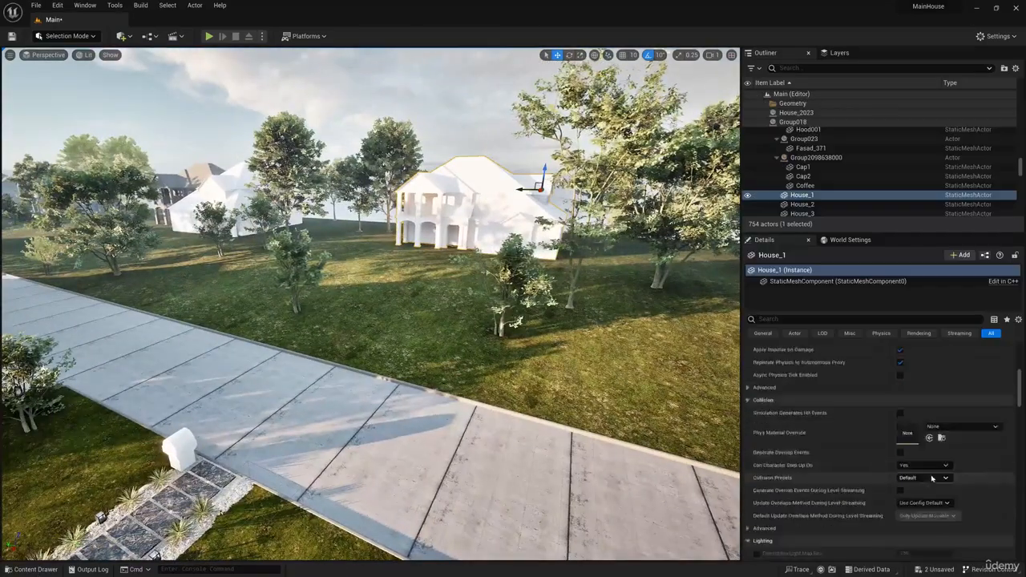
{"action": "scroll", "coordinate": [938, 487], "scroll_direction": "up", "scroll_amount": 10}
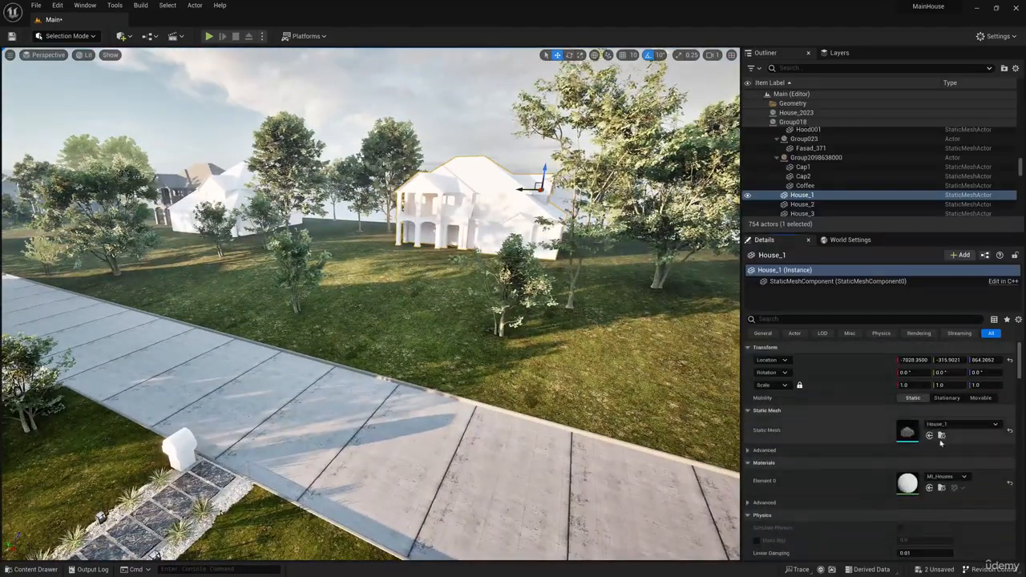
{"action": "left_click", "coordinate": [929, 435]}
{"action": "double_click", "coordinate": [550, 421]}
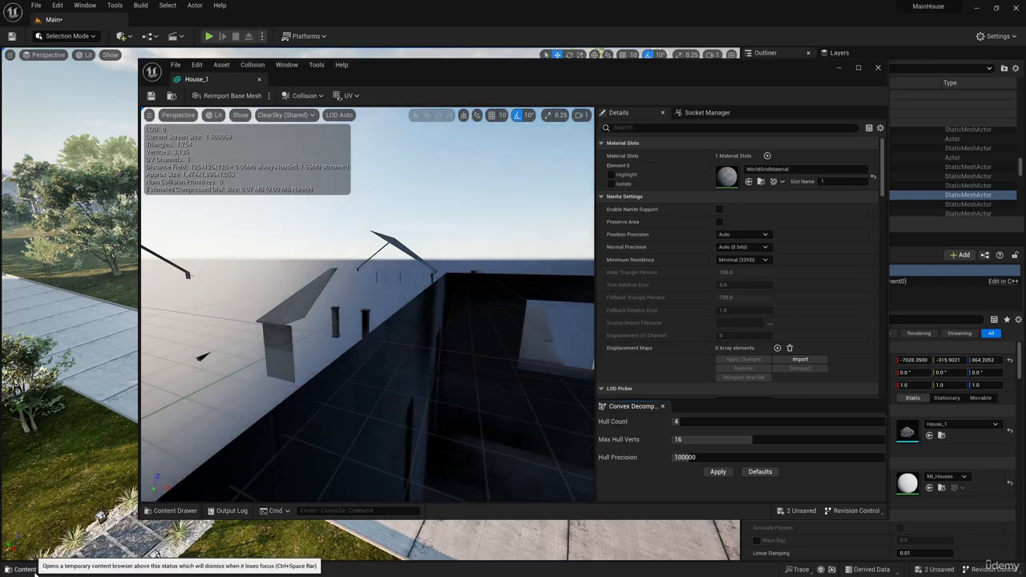
Assign MI_Houses to the Element 0 material slot of the House_1 mesh and save the asset.
{"action": "left_click", "coordinate": [35, 569]}
{"action": "left_click", "coordinate": [176, 510]}
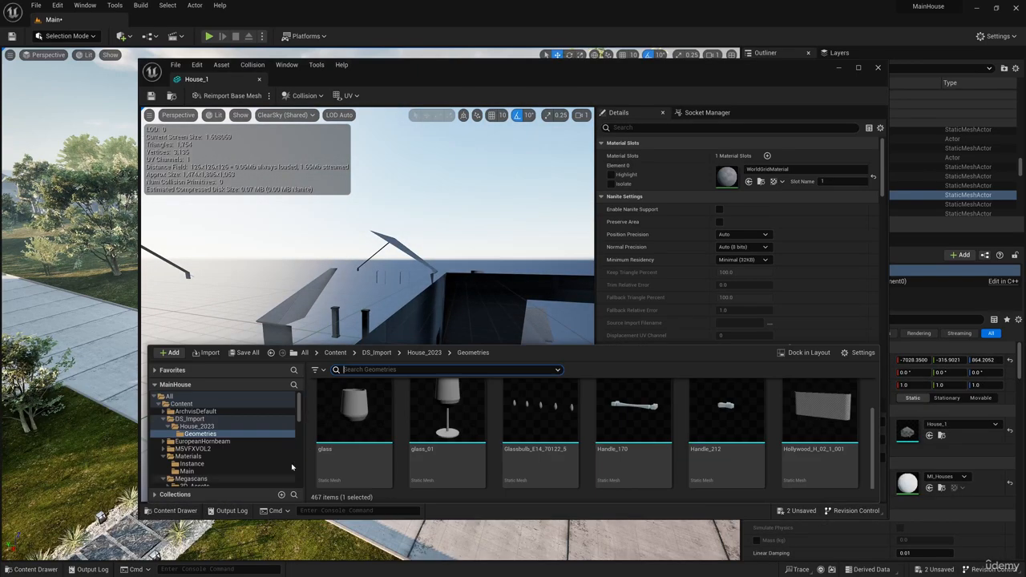
{"action": "left_click", "coordinate": [191, 463]}
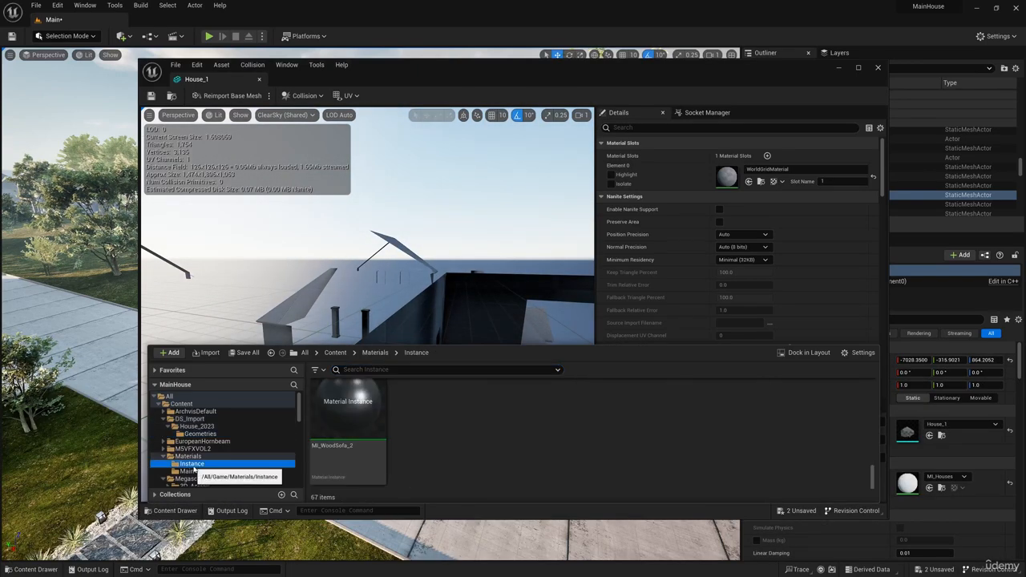
{"action": "left_click", "coordinate": [376, 369]}
{"action": "type", "text": "ho"}
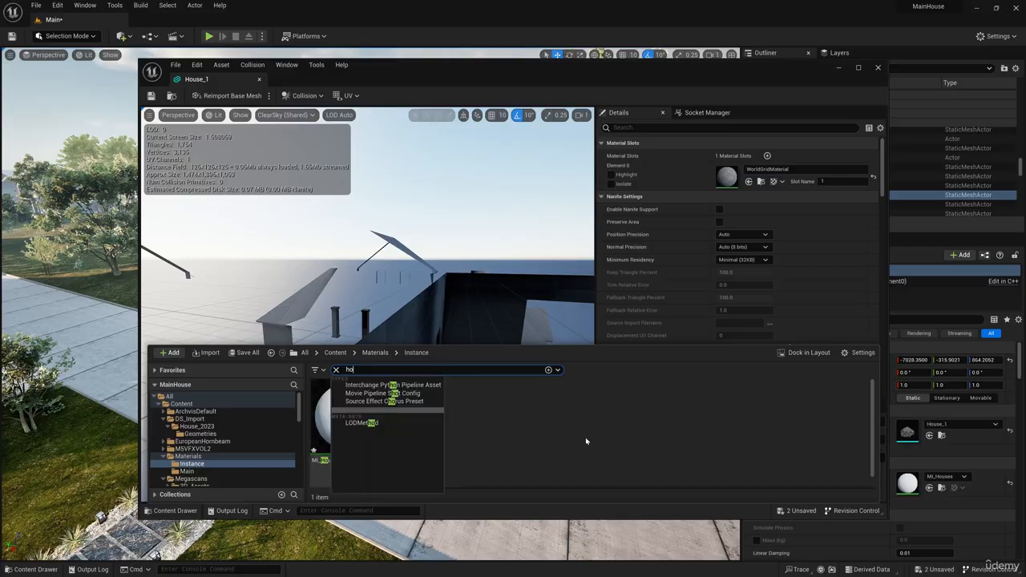
{"action": "left_click_drag", "start_coordinate": [348, 417], "coordinate": [726, 177]}
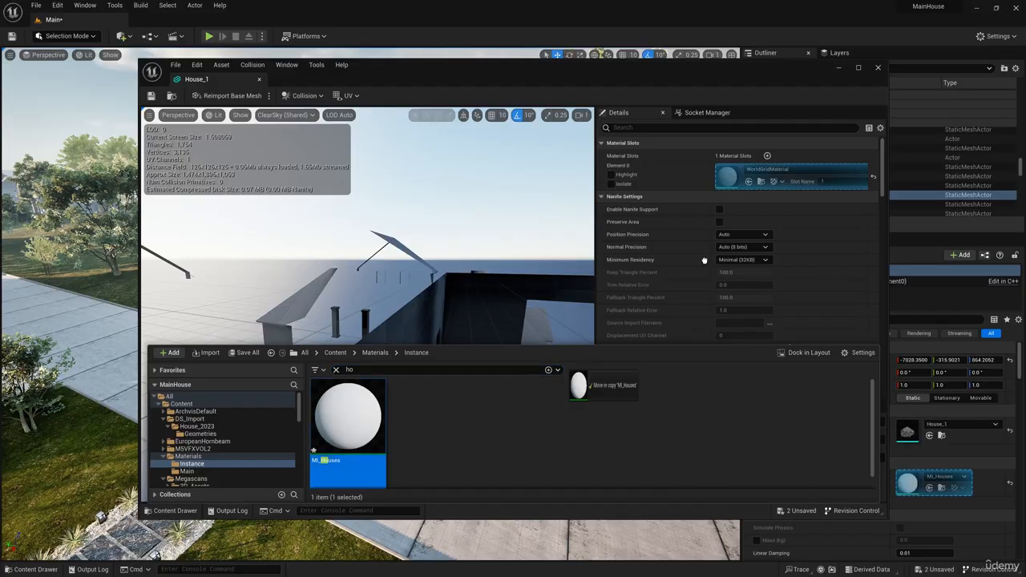
{"action": "left_click", "coordinate": [152, 95]}
{"action": "left_click", "coordinate": [878, 67]}
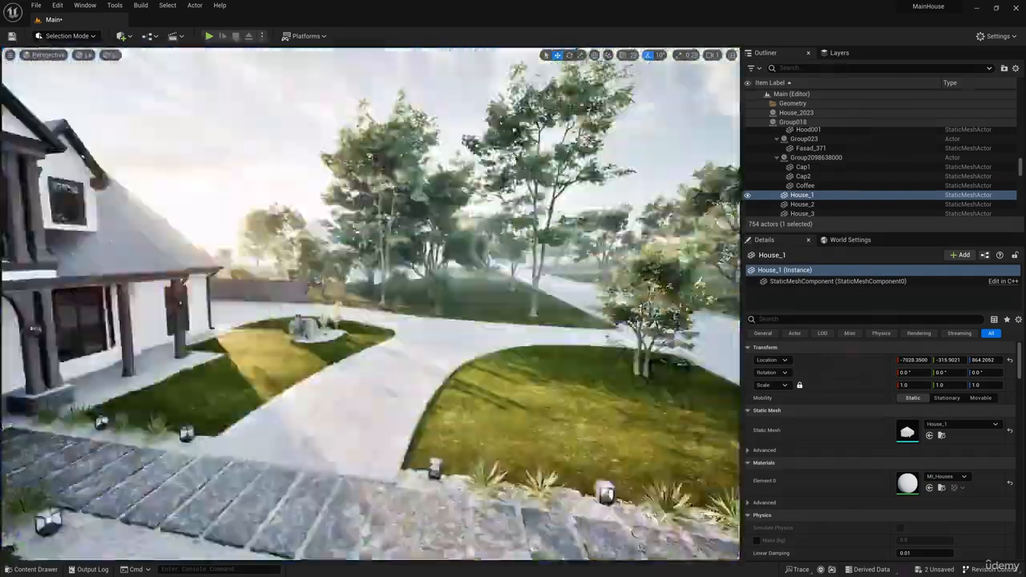
Darken the BaseColor of MI_Houses to a mid gray, about hex sRGB 6D6C6C, keeping the houses in view.
{"action": "key", "text": "ctrl+space"}
{"action": "double_click", "coordinate": [267, 449]}
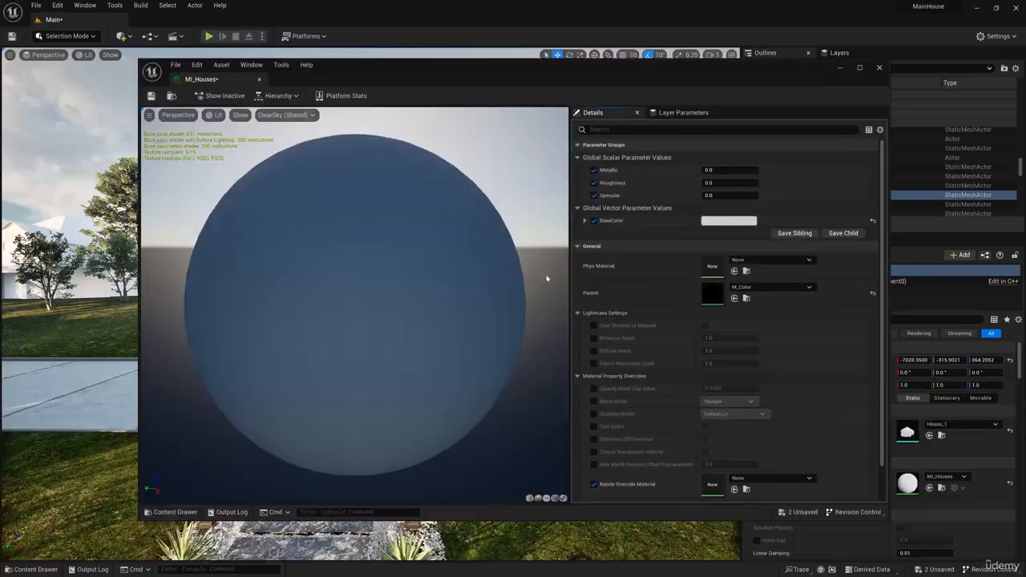
{"action": "left_click", "coordinate": [729, 220]}
{"action": "left_click_drag", "start_coordinate": [726, 69], "coordinate": [147, 171]}
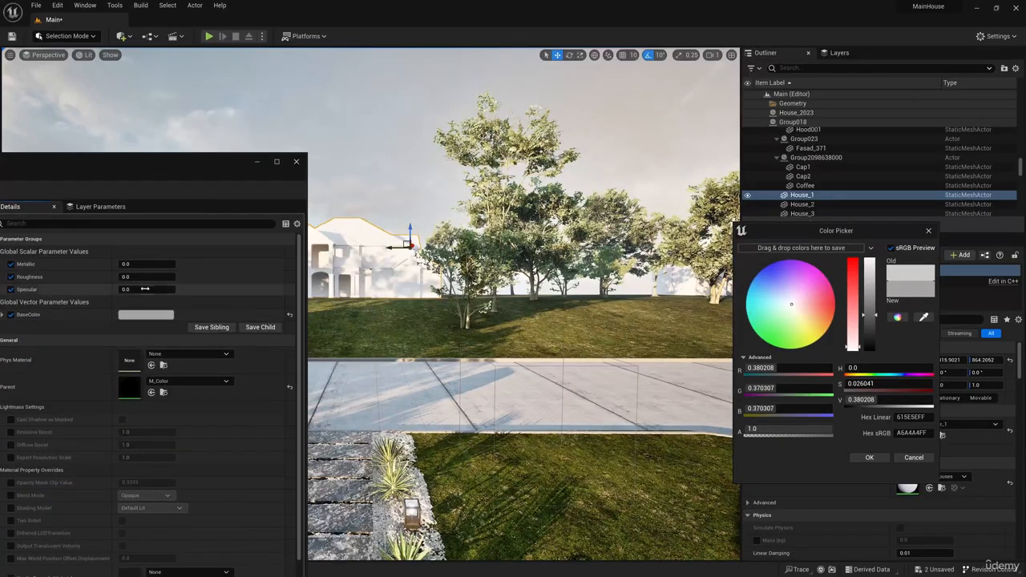
{"action": "left_click_drag", "start_coordinate": [873, 315], "coordinate": [876, 335]}
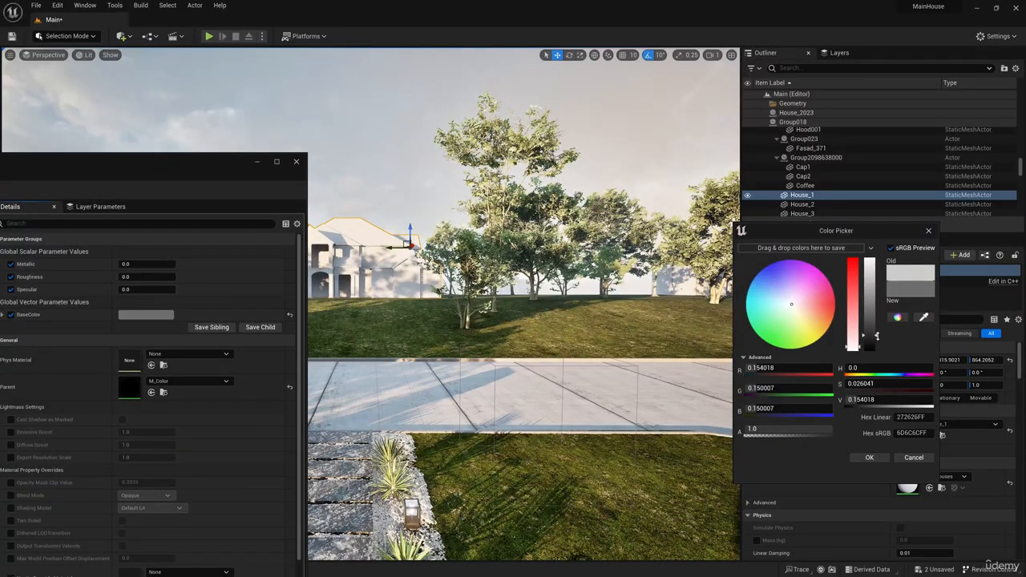
{"action": "left_click", "coordinate": [878, 459]}
{"action": "left_click", "coordinate": [296, 163]}
{"action": "right_click_drag", "start_coordinate": [360, 232], "coordinate": [193, 241]}
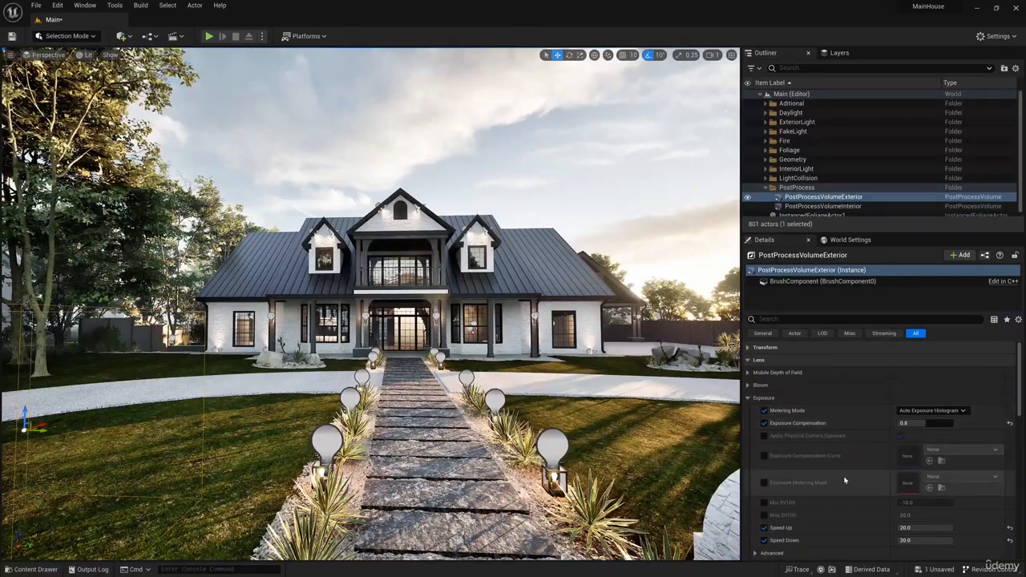
Enable chromatic aberration in PostProcessVolumeExterior with an intensity of 5.0 and a start offset of 0.1.
{"action": "scroll", "coordinate": [843, 481], "scroll_direction": "down", "scroll_amount": 2}
{"action": "scroll", "coordinate": [844, 481], "scroll_direction": "down", "scroll_amount": 2}
{"action": "left_click", "coordinate": [747, 461]}
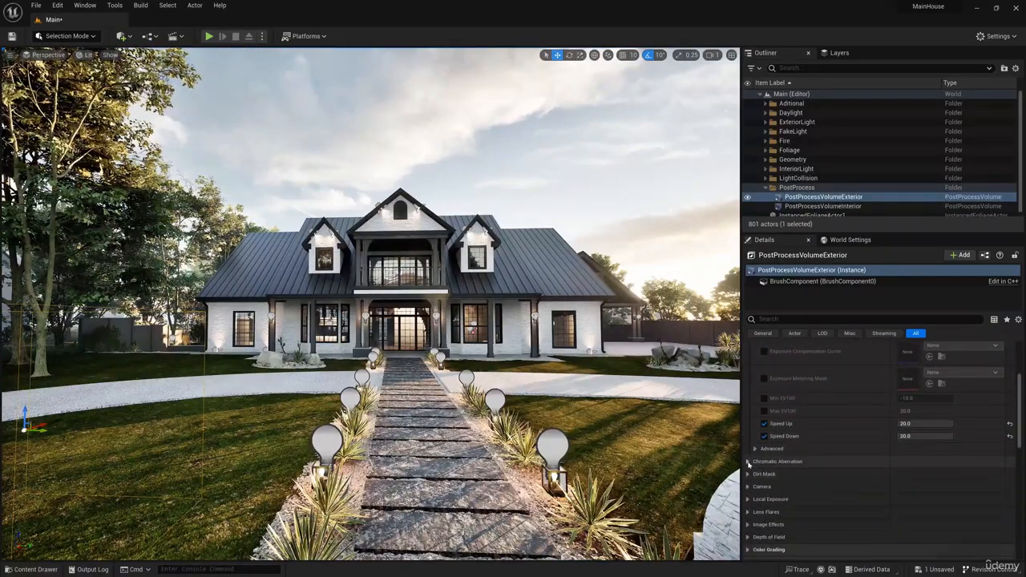
{"action": "scroll", "coordinate": [765, 415], "scroll_direction": "down", "scroll_amount": 2}
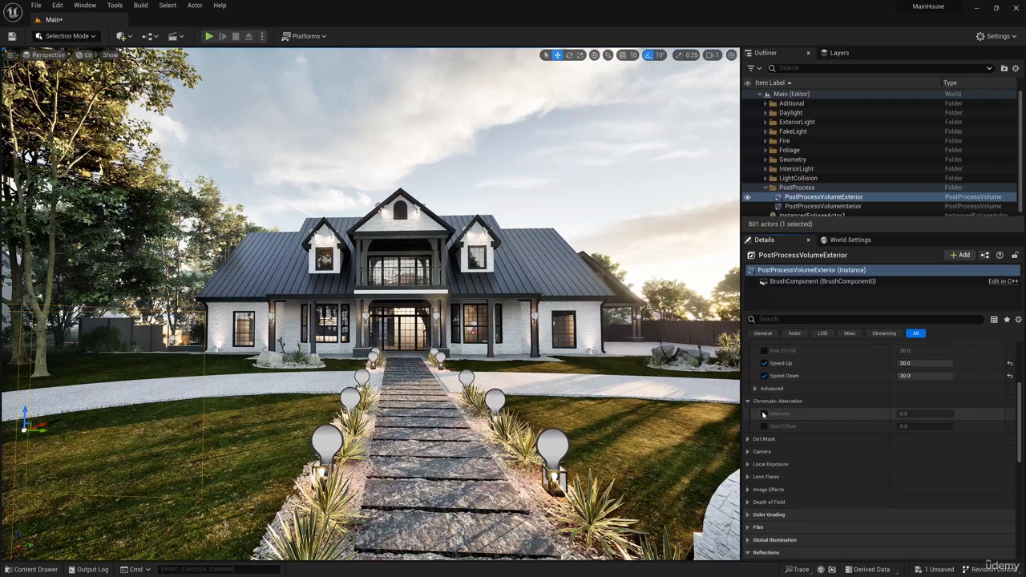
{"action": "left_click", "coordinate": [763, 426]}
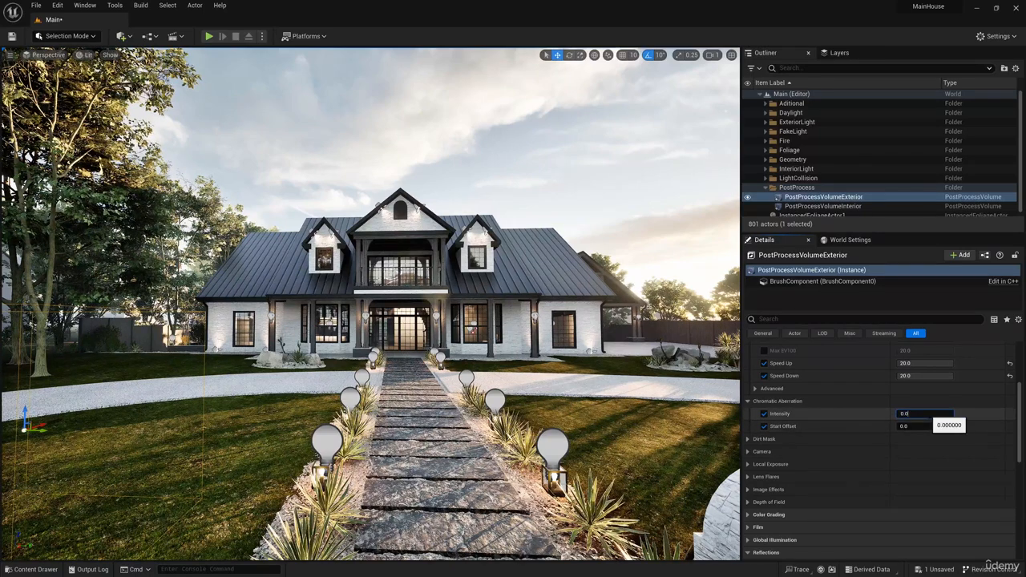
{"action": "left_click_drag", "start_coordinate": [928, 414], "coordinate": [905, 413]}
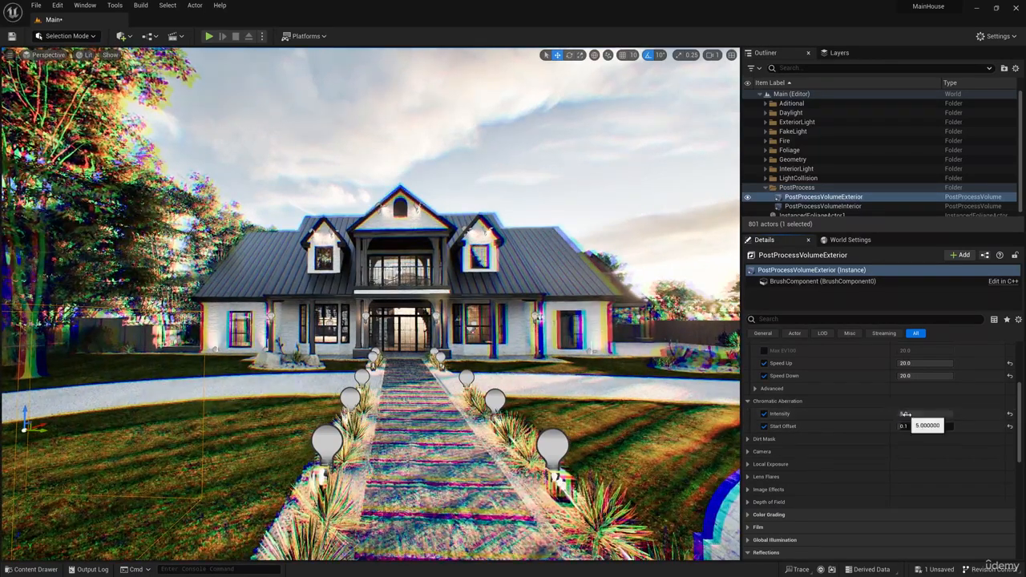
Reduce the chromatic aberration intensity to 0.3 and inspect the house facade.
{"action": "left_click", "coordinate": [903, 414]}
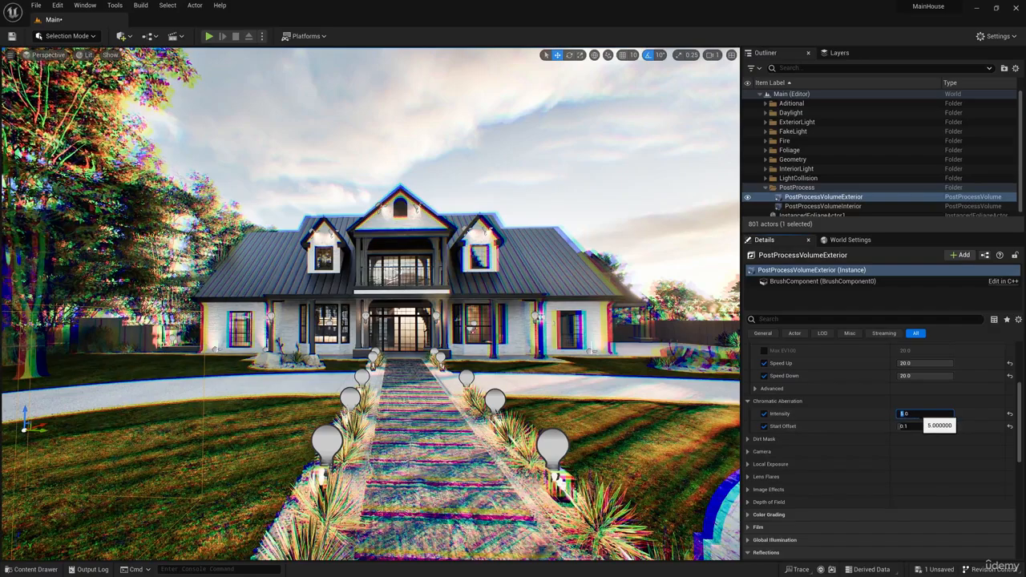
{"action": "type", "text": "0.3"}
{"action": "key", "text": "Return"}
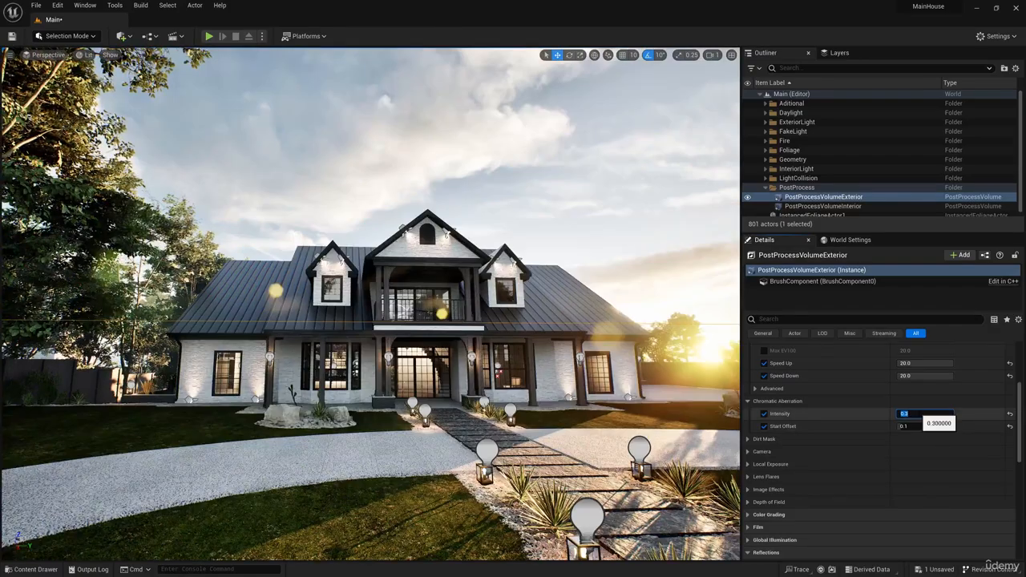
{"action": "right_click_drag", "start_coordinate": [513, 352], "coordinate": [268, 270]}
{"action": "key", "text": "w"}
{"action": "key", "text": "d"}
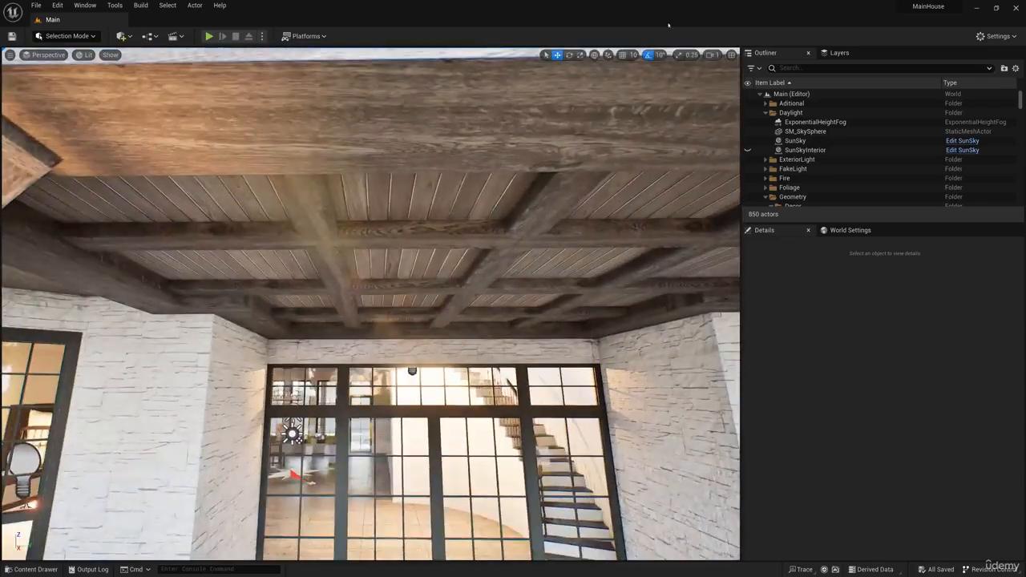
Switch to the four-viewport layout and enlarge the top wireframe view around the house plan.
{"action": "left_click", "coordinate": [731, 54]}
{"action": "scroll", "coordinate": [410, 239], "scroll_direction": "down", "scroll_amount": 3}
{"action": "left_click_drag", "start_coordinate": [553, 181], "coordinate": [326, 216]}
{"action": "scroll", "coordinate": [410, 239], "scroll_direction": "down", "scroll_amount": 7}
{"action": "scroll", "coordinate": [481, 337], "scroll_direction": "down", "scroll_amount": 5}
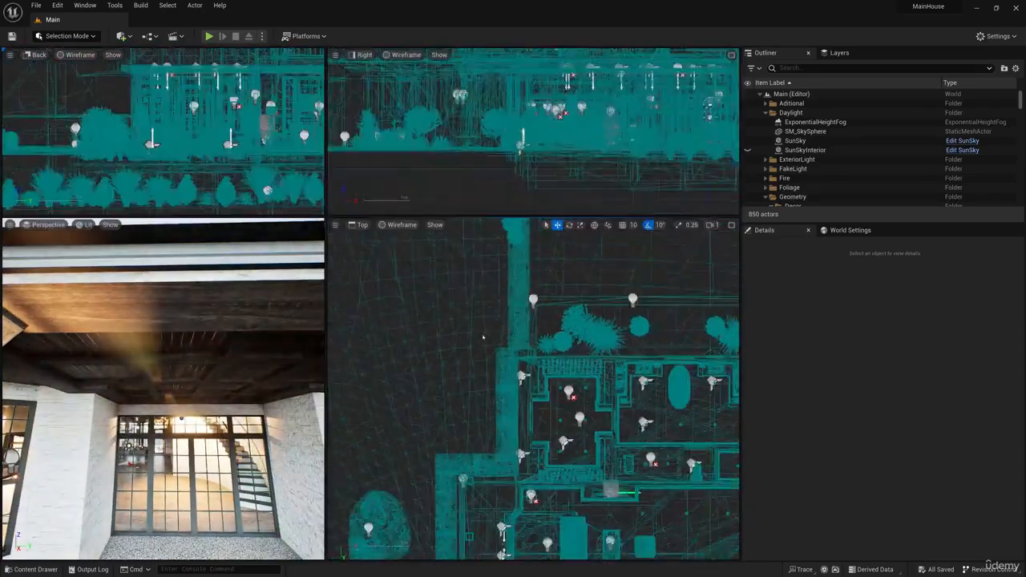
{"action": "scroll", "coordinate": [482, 338], "scroll_direction": "down", "scroll_amount": 3}
{"action": "scroll", "coordinate": [482, 338], "scroll_direction": "up", "scroll_amount": 4}
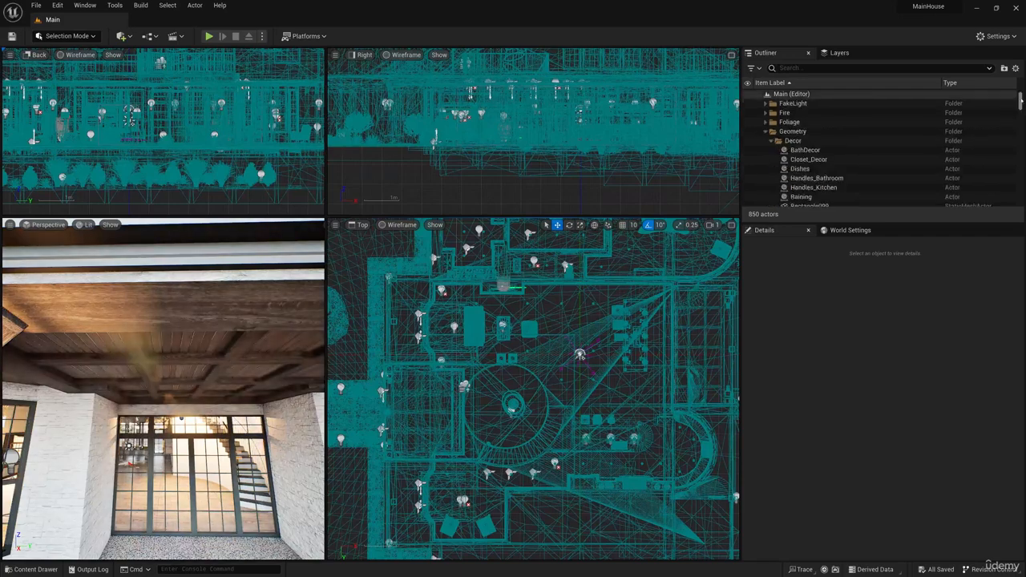
Duplicate PostProcessVolumeInterior and place the copy along the X axis beyond the house's outer wall in the top view.
{"action": "left_click_drag", "start_coordinate": [1021, 100], "coordinate": [1021, 200]}
{"action": "left_click", "coordinate": [842, 193]}
{"action": "scroll", "coordinate": [487, 349], "scroll_direction": "down", "scroll_amount": 3}
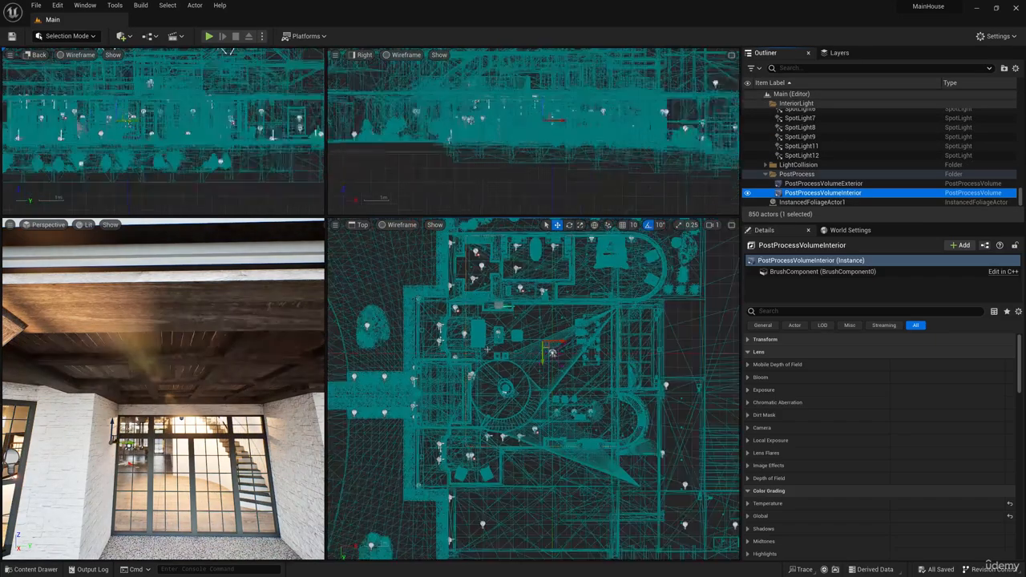
{"action": "scroll", "coordinate": [488, 350], "scroll_direction": "down", "scroll_amount": 2}
{"action": "scroll", "coordinate": [464, 449], "scroll_direction": "up", "scroll_amount": 4}
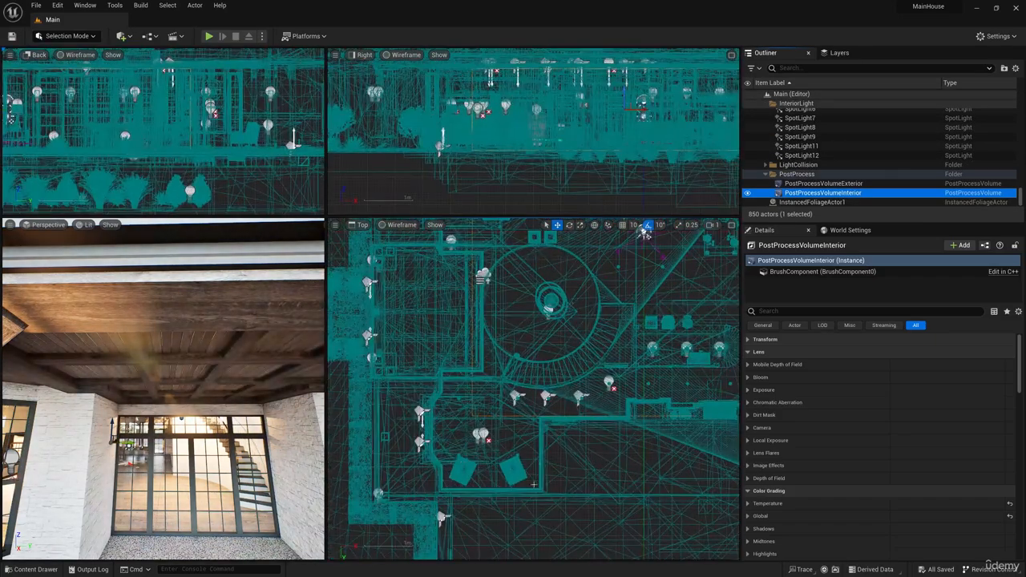
{"action": "scroll", "coordinate": [529, 385], "scroll_direction": "down", "scroll_amount": 4}
{"action": "scroll", "coordinate": [682, 366], "scroll_direction": "up", "scroll_amount": 2}
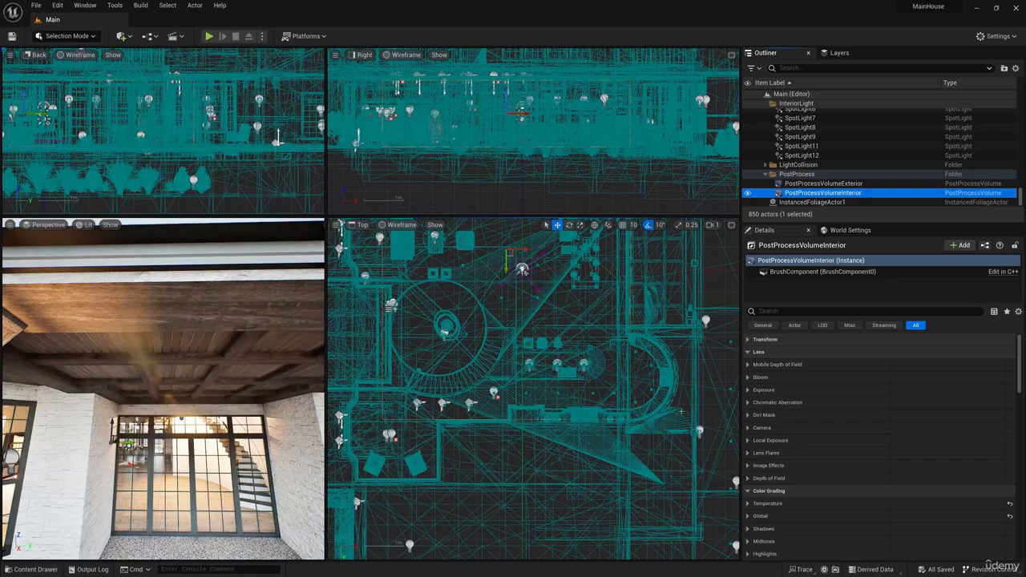
{"action": "scroll", "coordinate": [682, 409], "scroll_direction": "down", "scroll_amount": 3}
{"action": "scroll", "coordinate": [481, 481], "scroll_direction": "up", "scroll_amount": 2}
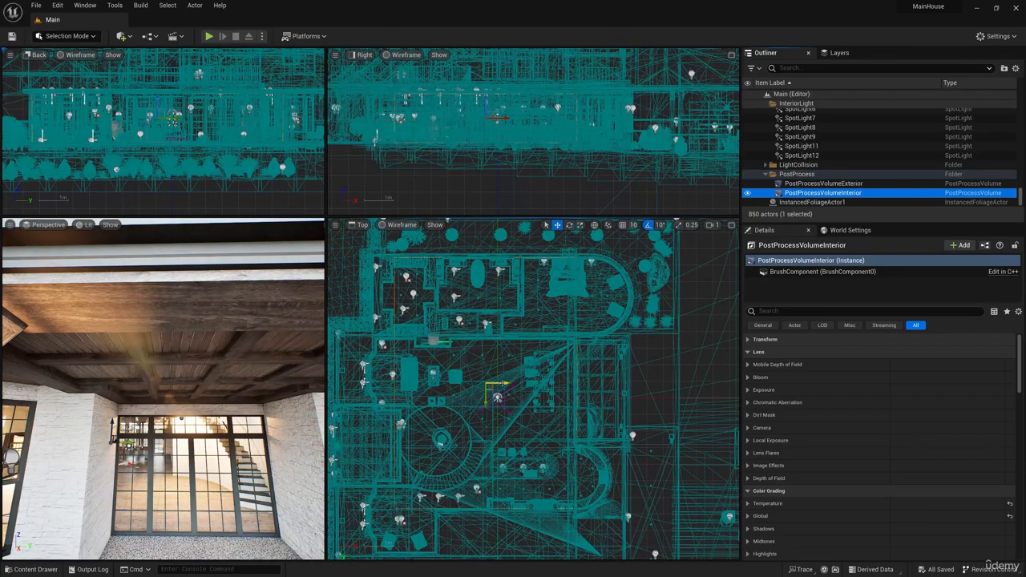
{"action": "left_click_drag", "start_coordinate": [498, 391], "coordinate": [671, 384], "text": "alt"}
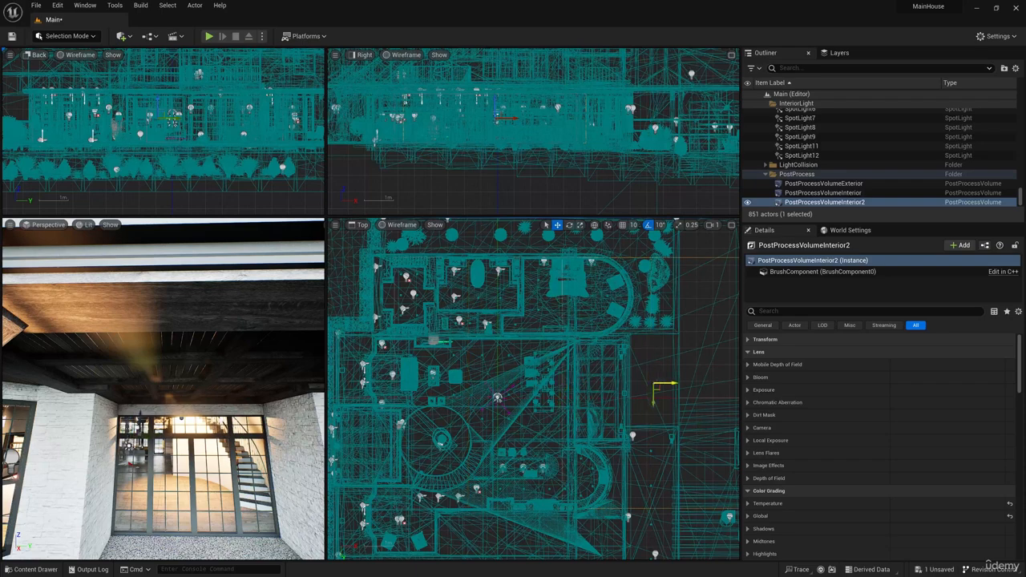
Resize PostProcessVolumeInterior2 and move it over the round-ended bedroom in the top view.
{"action": "key", "text": "f"}
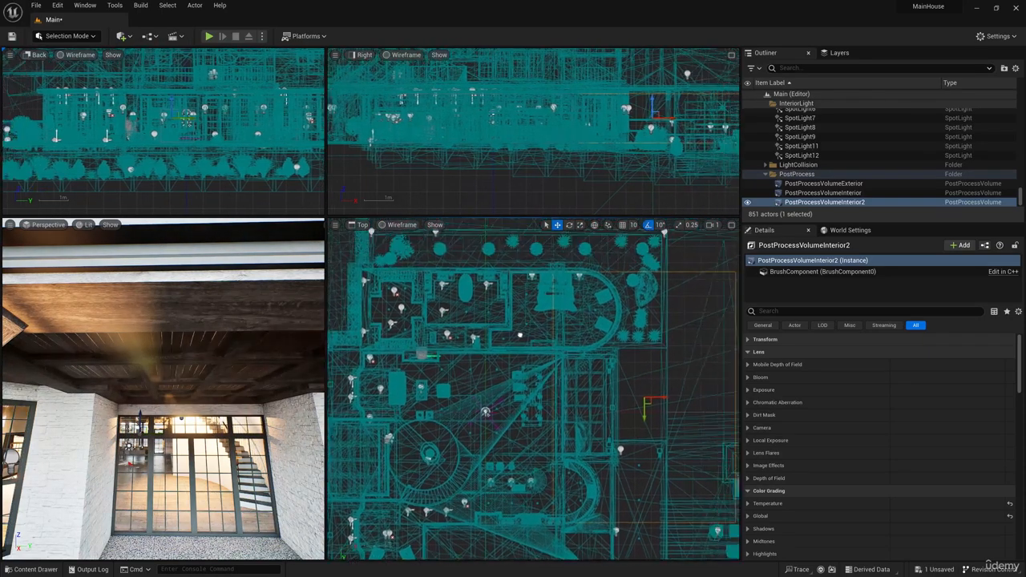
{"action": "left_click", "coordinate": [854, 193]}
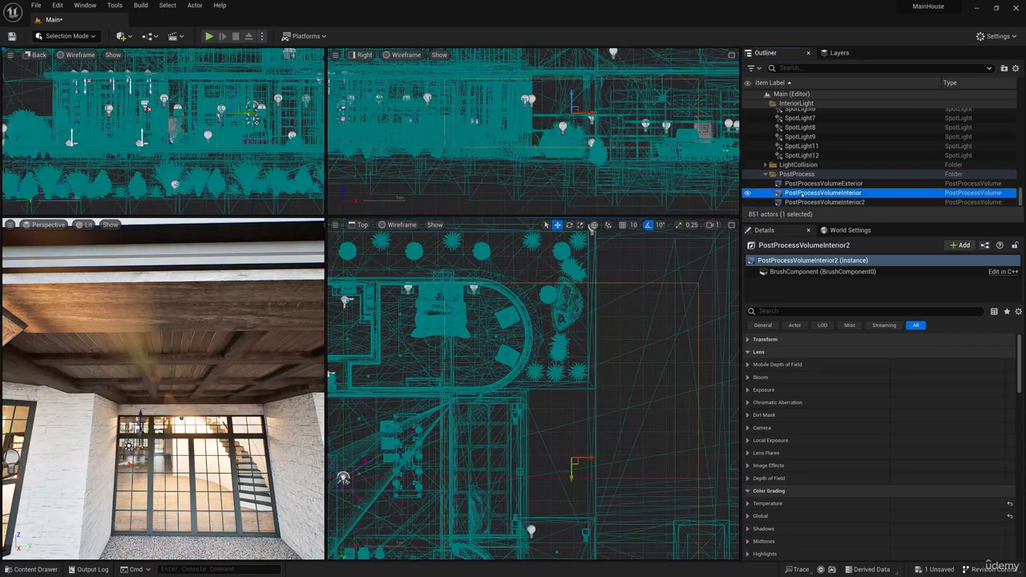
{"action": "key", "text": "f"}
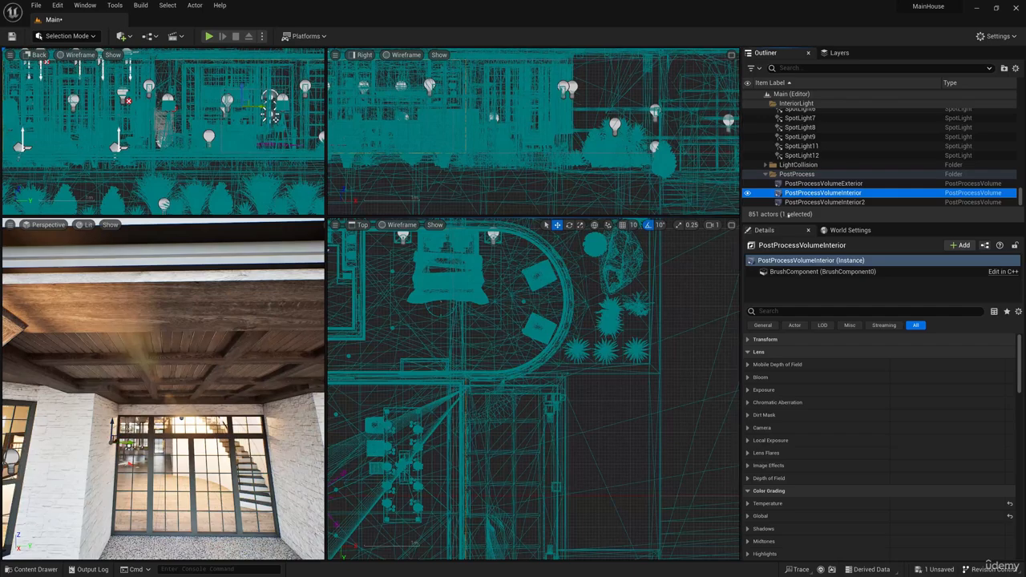
{"action": "left_click", "coordinate": [833, 203]}
{"action": "left_click_drag", "start_coordinate": [642, 465], "coordinate": [653, 467]}
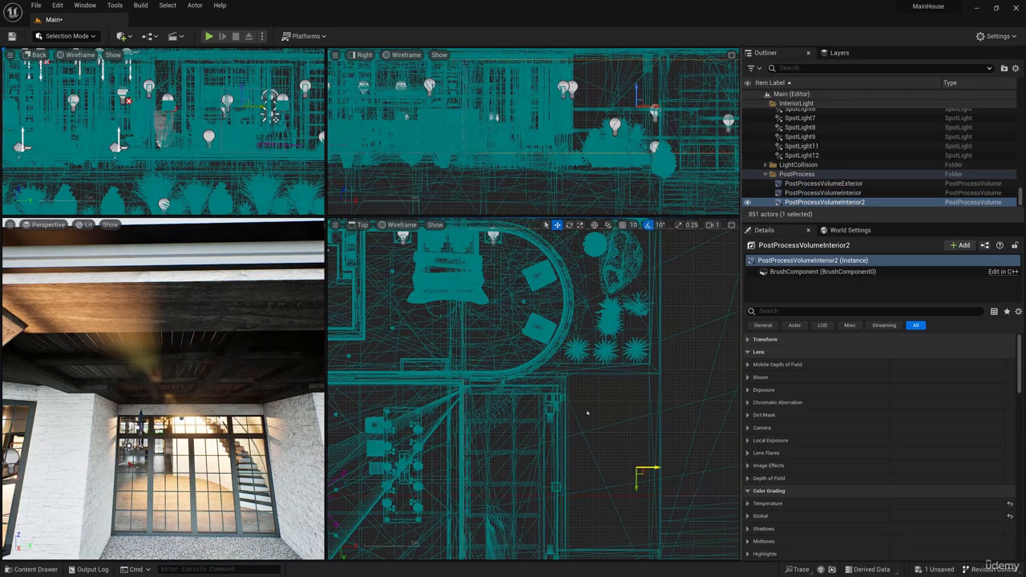
{"action": "key", "text": "f"}
{"action": "key", "text": "r"}
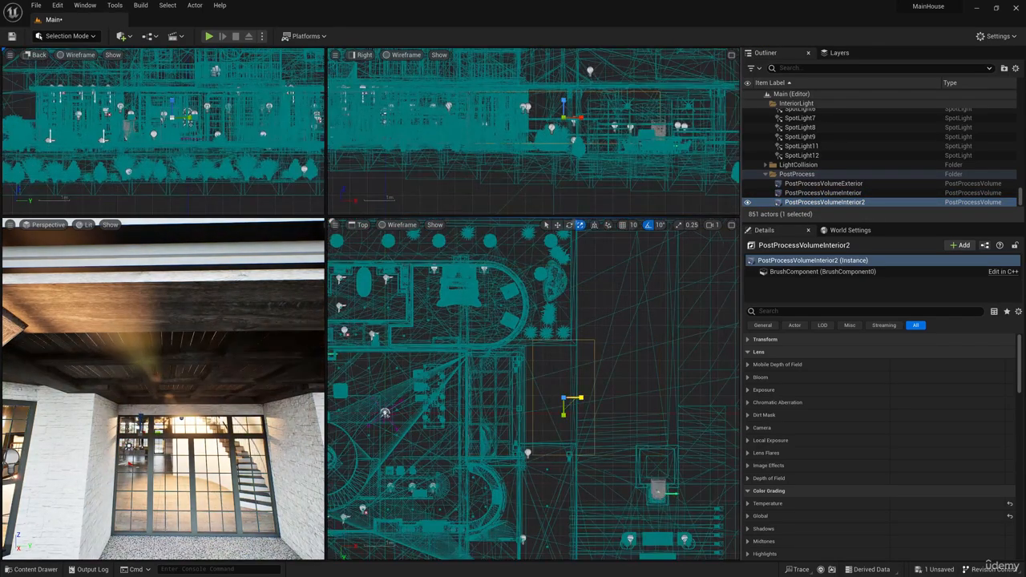
{"action": "key", "text": "w"}
{"action": "left_click_drag", "start_coordinate": [564, 399], "coordinate": [522, 313]}
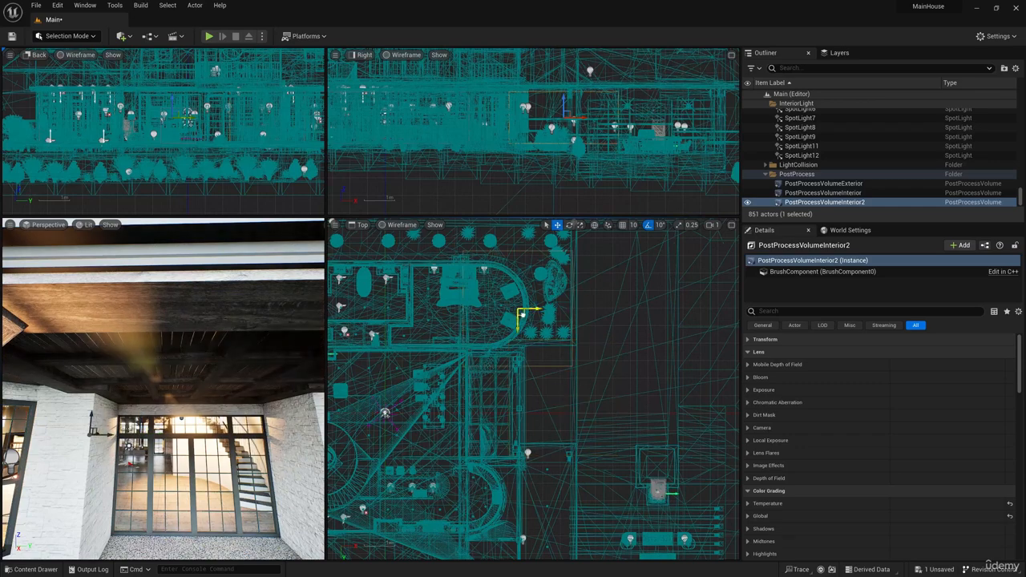
{"action": "key", "text": "f"}
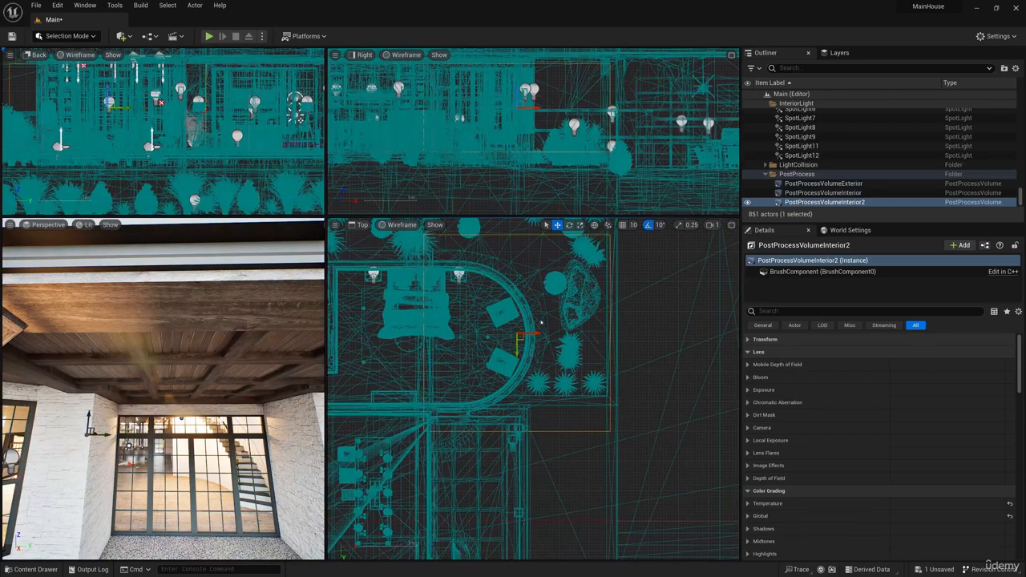
Change PostProcessVolumeInterior2's brush shape to a cylinder with 16 sides and scale it down to about the rounded bedroom's width.
{"action": "left_click", "coordinate": [770, 311]}
{"action": "type", "text": "brush"}
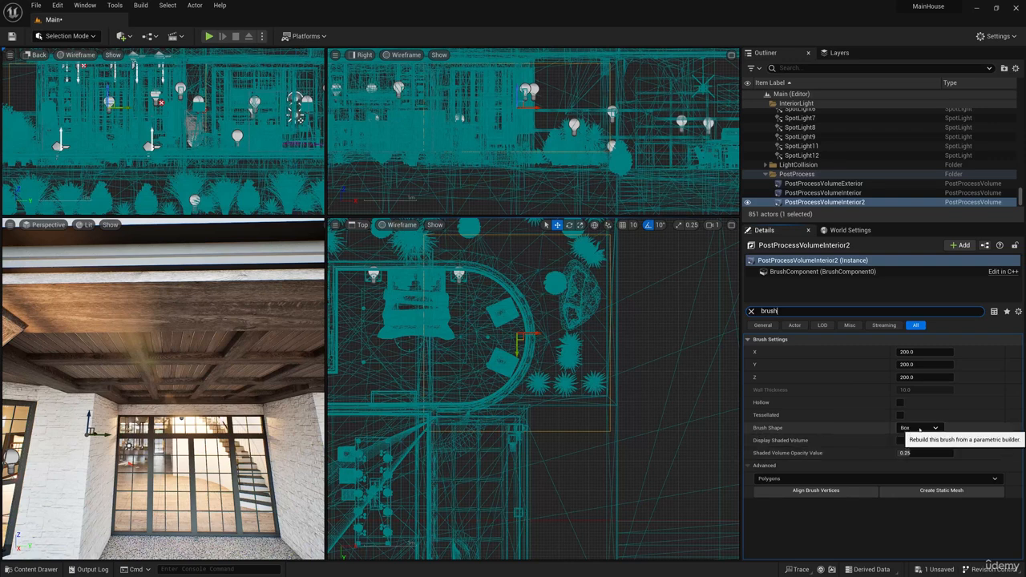
{"action": "left_click", "coordinate": [919, 429]}
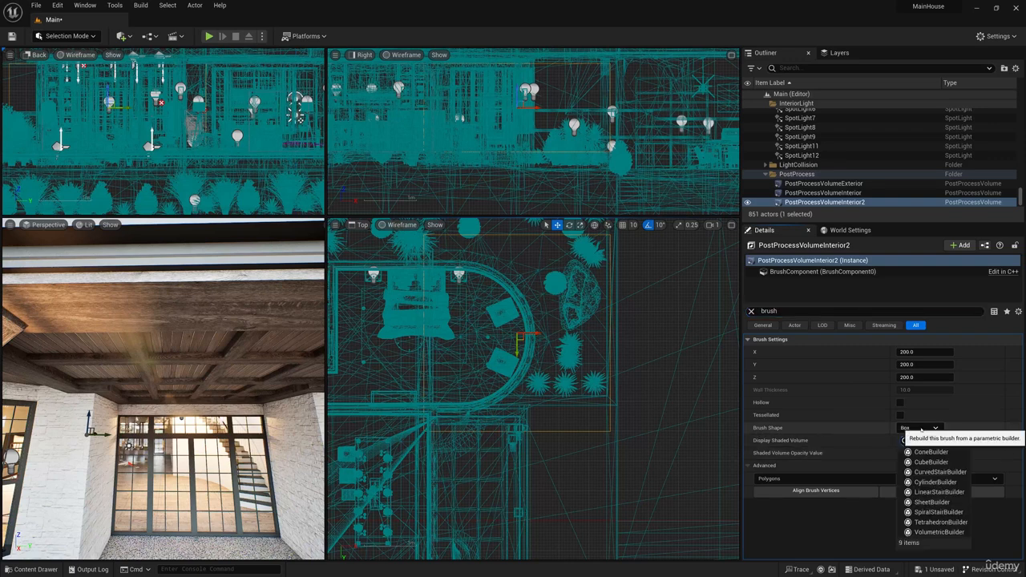
{"action": "left_click", "coordinate": [936, 481]}
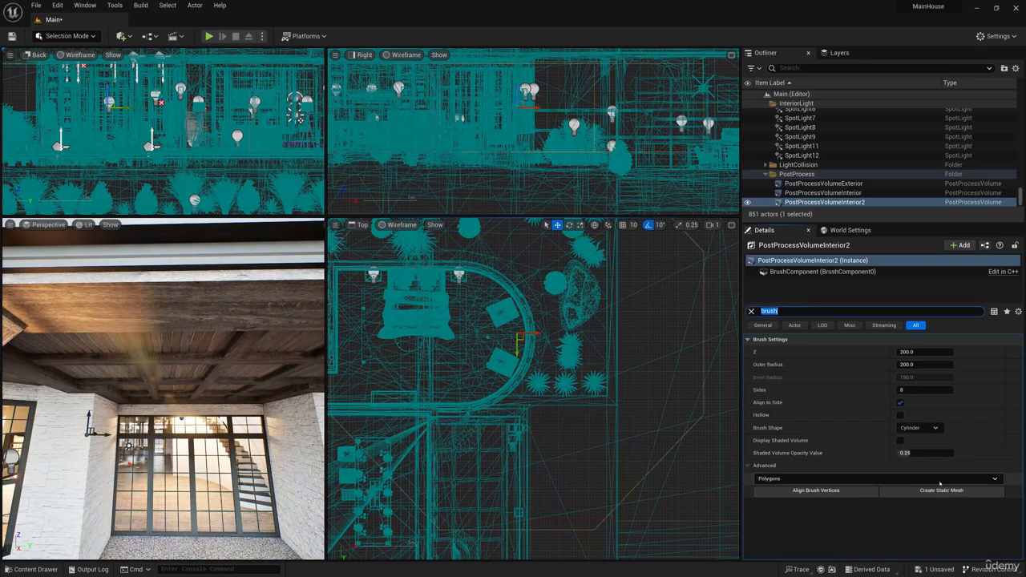
{"action": "scroll", "coordinate": [608, 406], "scroll_direction": "down", "scroll_amount": 4}
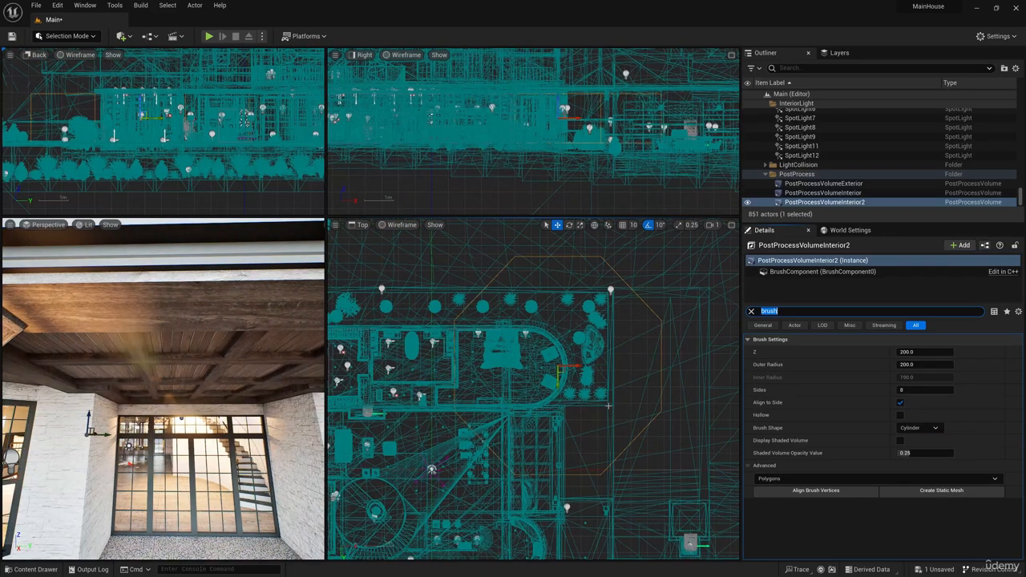
{"action": "left_click", "coordinate": [581, 224]}
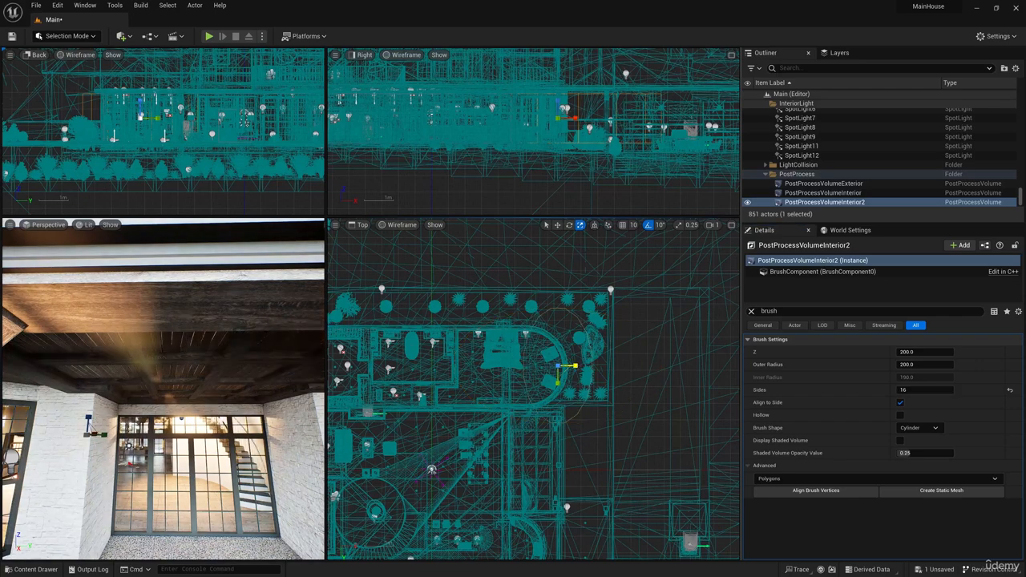
Fit the cylindrical PostProcessVolumeInterior2 inside the rounded bedroom by adjusting its position and scale in the top view.
{"action": "scroll", "coordinate": [571, 381], "scroll_direction": "up", "scroll_amount": 3}
{"action": "key", "text": "w"}
{"action": "left_click_drag", "start_coordinate": [544, 354], "coordinate": [461, 354]}
{"action": "left_click", "coordinate": [579, 224]}
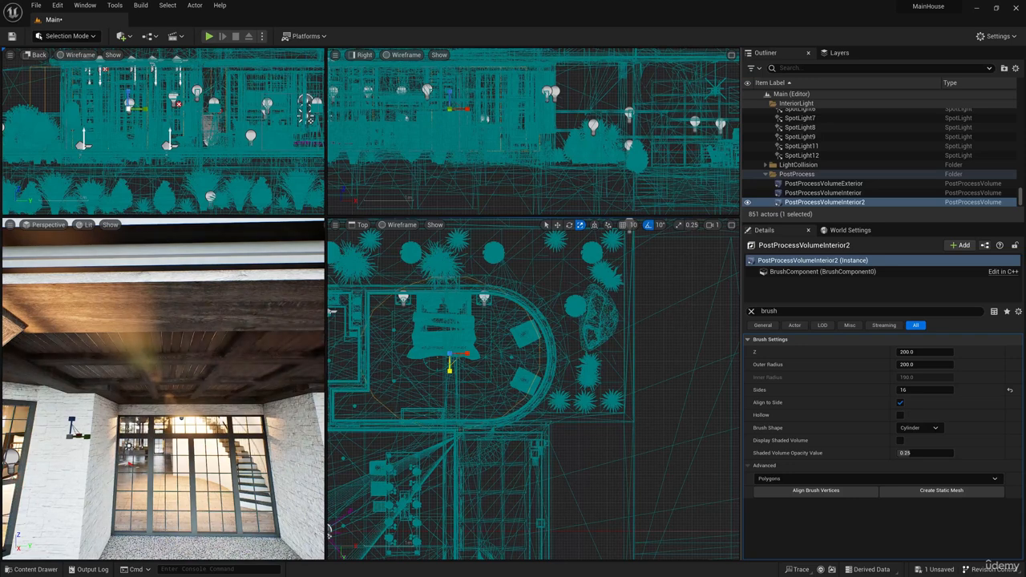
{"action": "left_click_drag", "start_coordinate": [450, 370], "coordinate": [451, 354]}
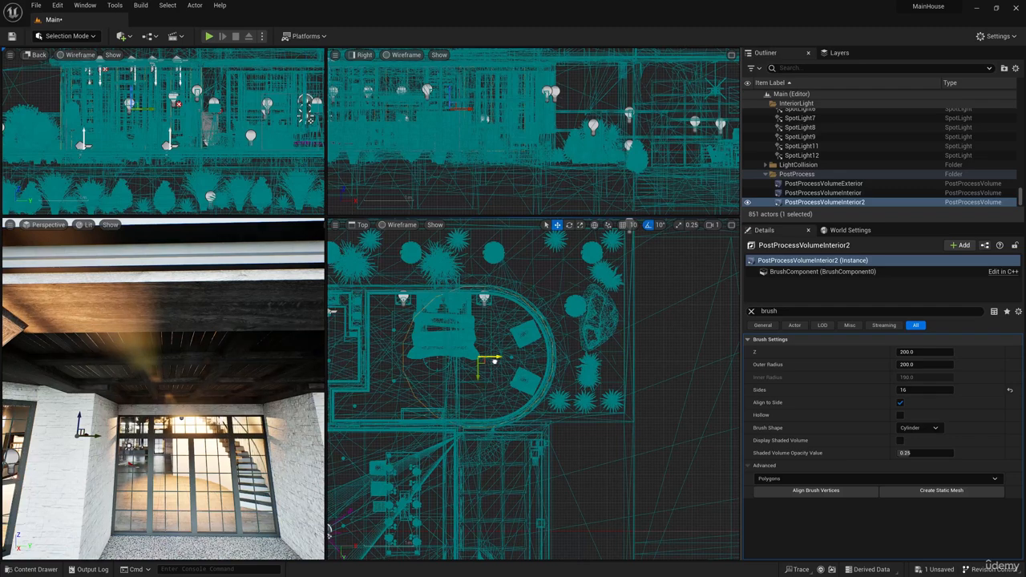
{"action": "key", "text": "r"}
{"action": "scroll", "coordinate": [495, 362], "scroll_direction": "up", "scroll_amount": 2}
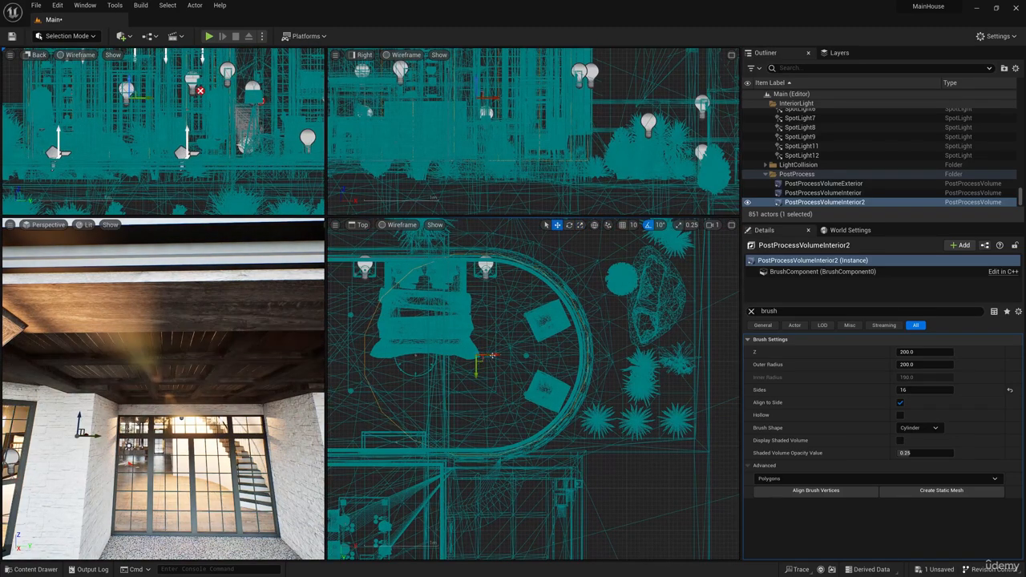
{"action": "left_click_drag", "start_coordinate": [493, 355], "coordinate": [490, 355]}
{"action": "left_click", "coordinate": [809, 193]}
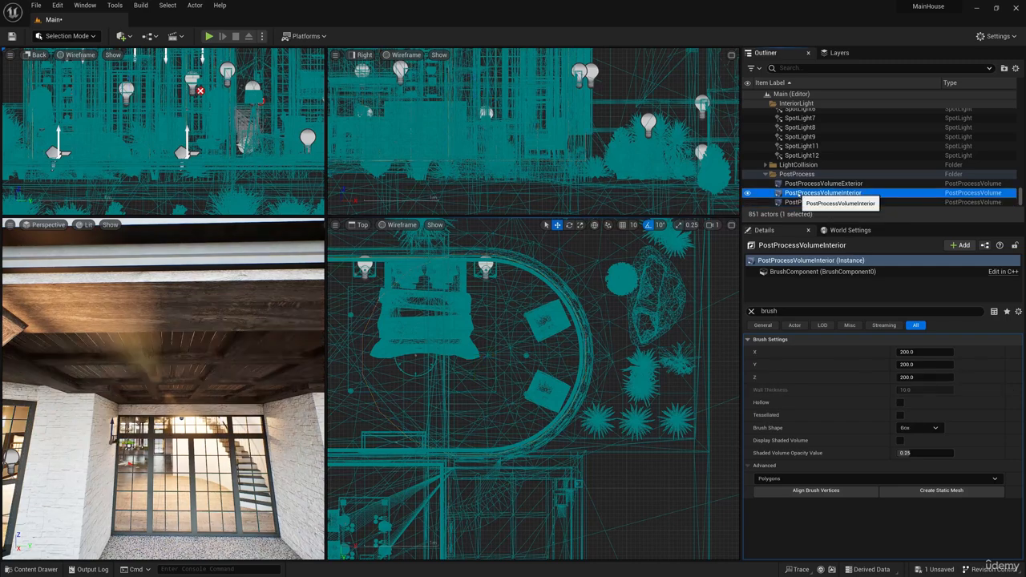
{"action": "left_click", "coordinate": [810, 202]}
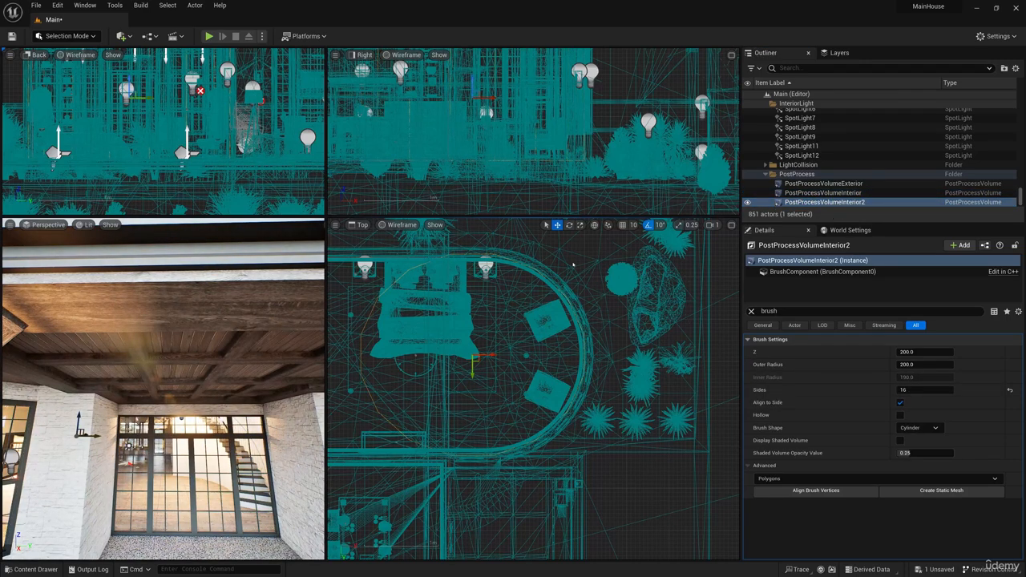
Duplicate PostProcessVolumeInterior2 and move the copy into the other round-ended room, beyond the glazed corridor.
{"action": "scroll", "coordinate": [570, 264], "scroll_direction": "down", "scroll_amount": 5}
{"action": "key", "text": "ctrl+d"}
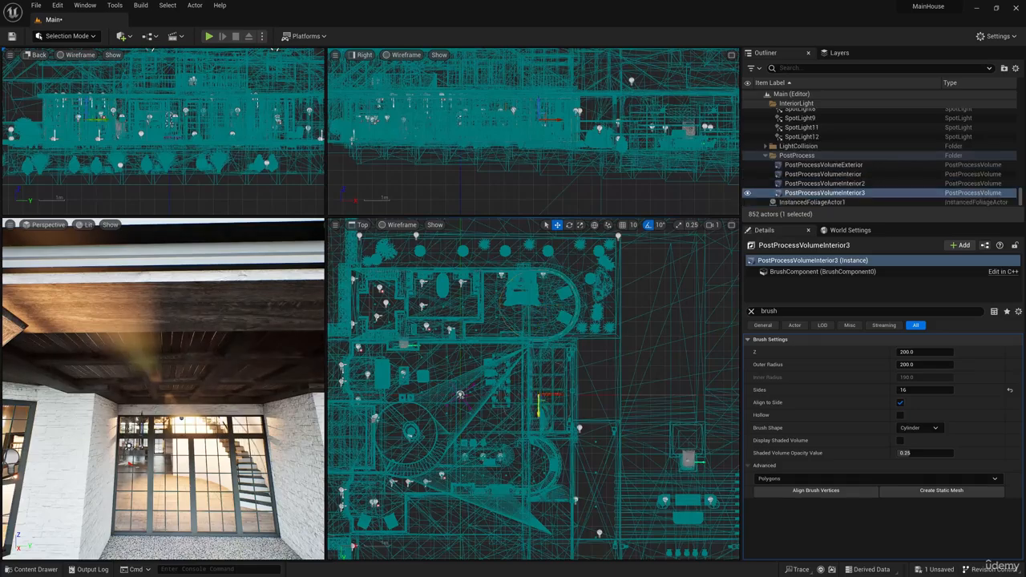
{"action": "key", "text": "f"}
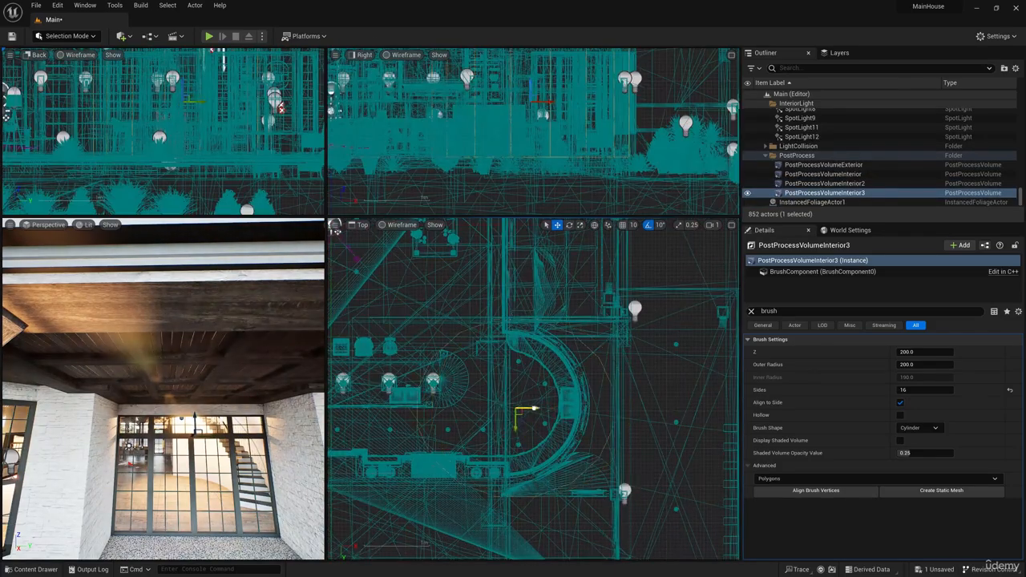
{"action": "key", "text": "r"}
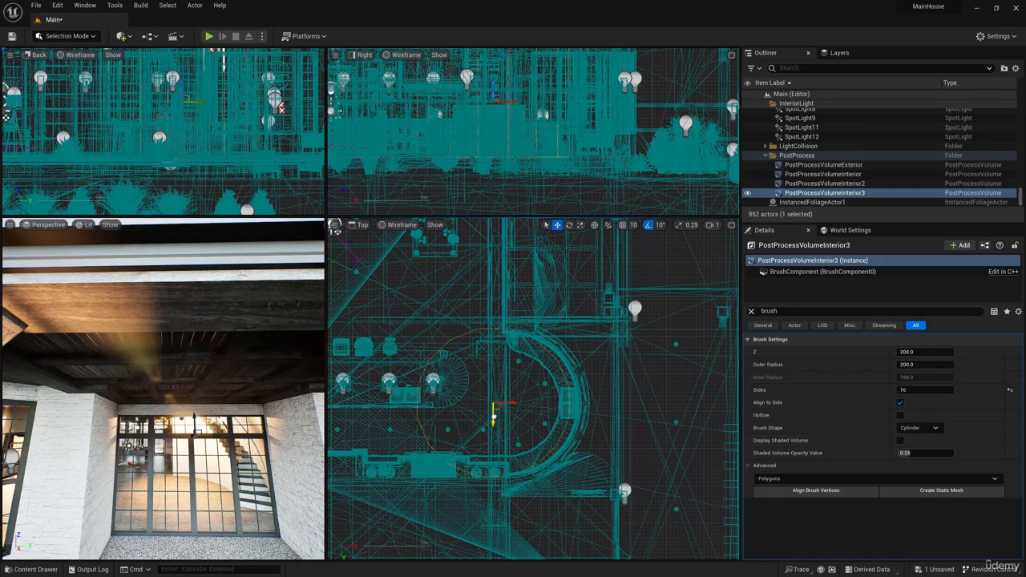
Fit PostProcessVolumeInterior3 to the curved room, undoing the last scaling and shifting the volume slightly along the X axis.
{"action": "key", "text": "r"}
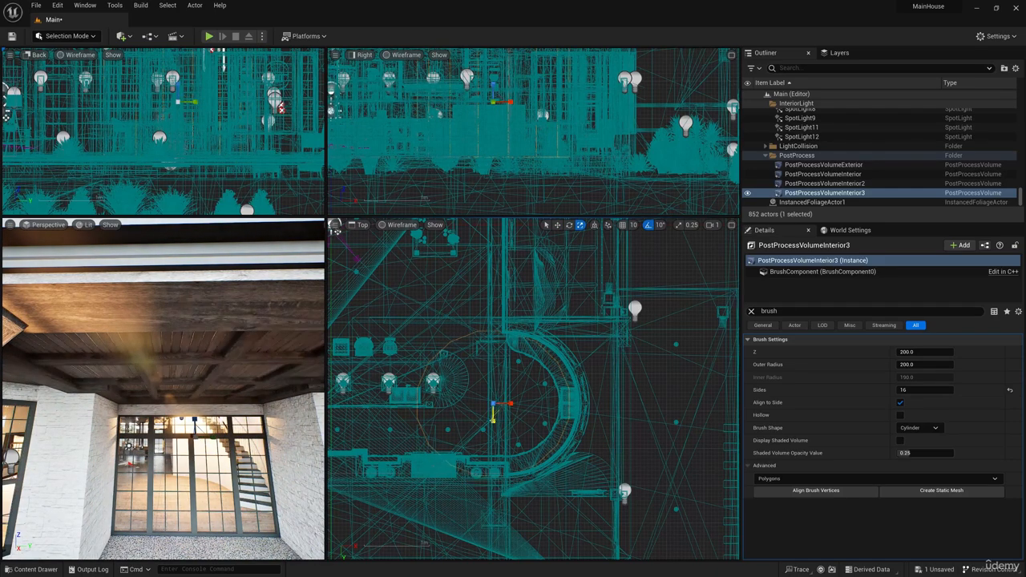
{"action": "left_click", "coordinate": [510, 405]}
{"action": "key", "text": "ctrl+z"}
{"action": "key", "text": "ctrl+z"}
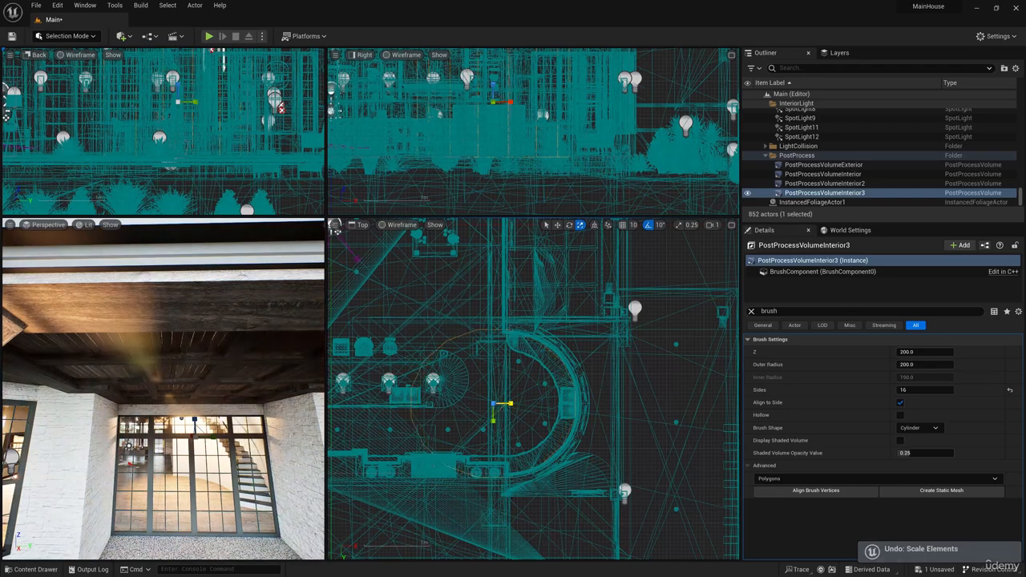
{"action": "key", "text": "w"}
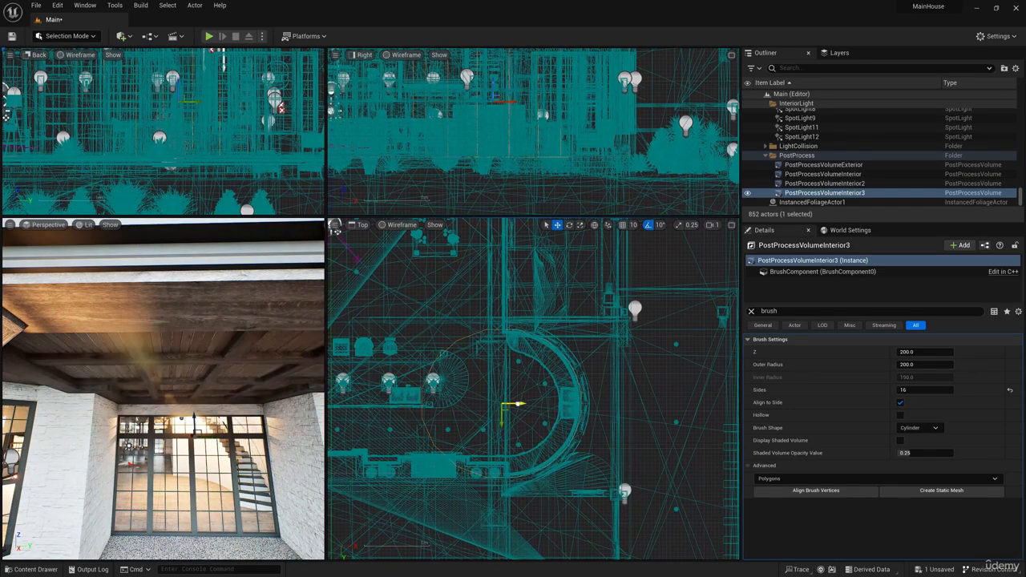
Duplicate PostProcessVolumeInterior3 and place the copy in the angled bay room with the two armchairs.
{"action": "scroll", "coordinate": [533, 389], "scroll_direction": "down", "scroll_amount": 4}
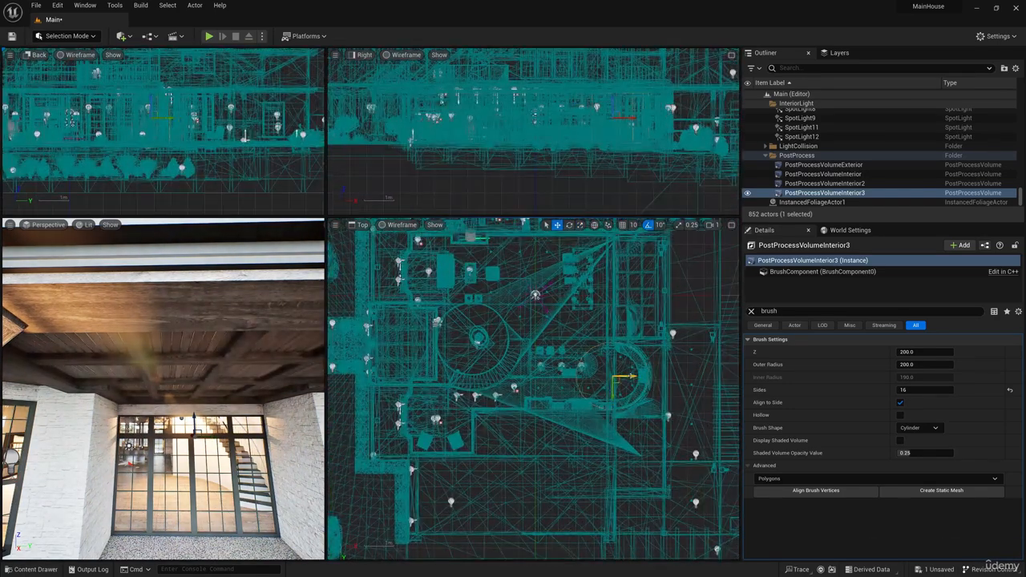
{"action": "left_click_drag", "start_coordinate": [632, 376], "coordinate": [443, 438], "text": "alt"}
{"action": "scroll", "coordinate": [421, 439], "scroll_direction": "up", "scroll_amount": 6}
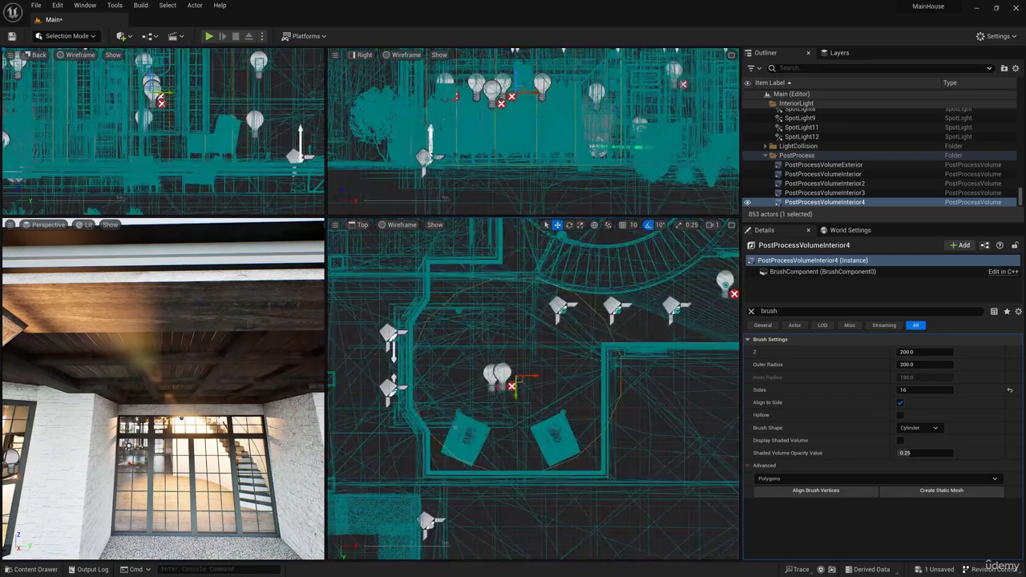
Set PostProcessVolumeInterior4's brush to 8 sides and fit its scale and position to the armchair room.
{"action": "type", "text": "8"}
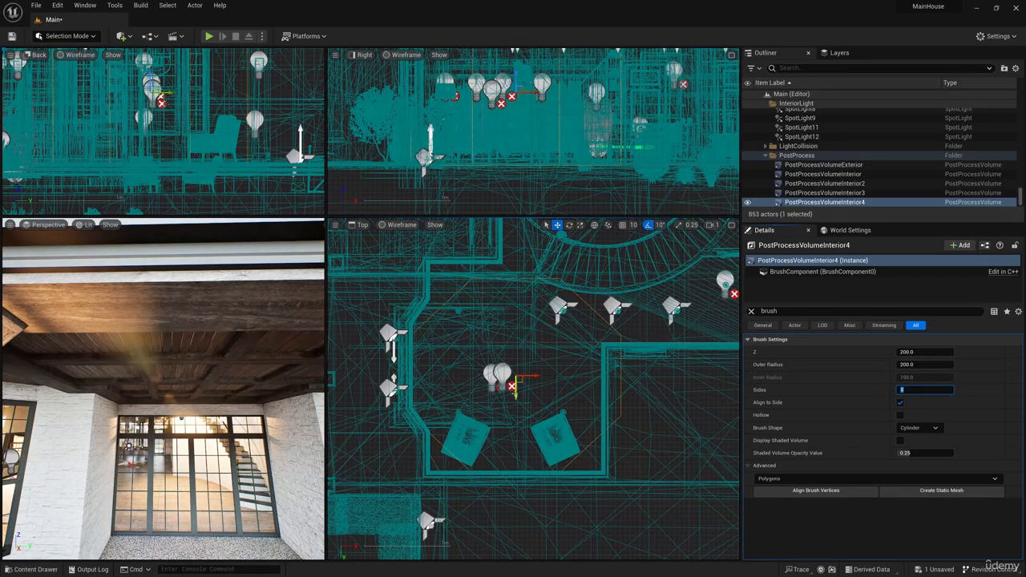
{"action": "key", "text": "Return"}
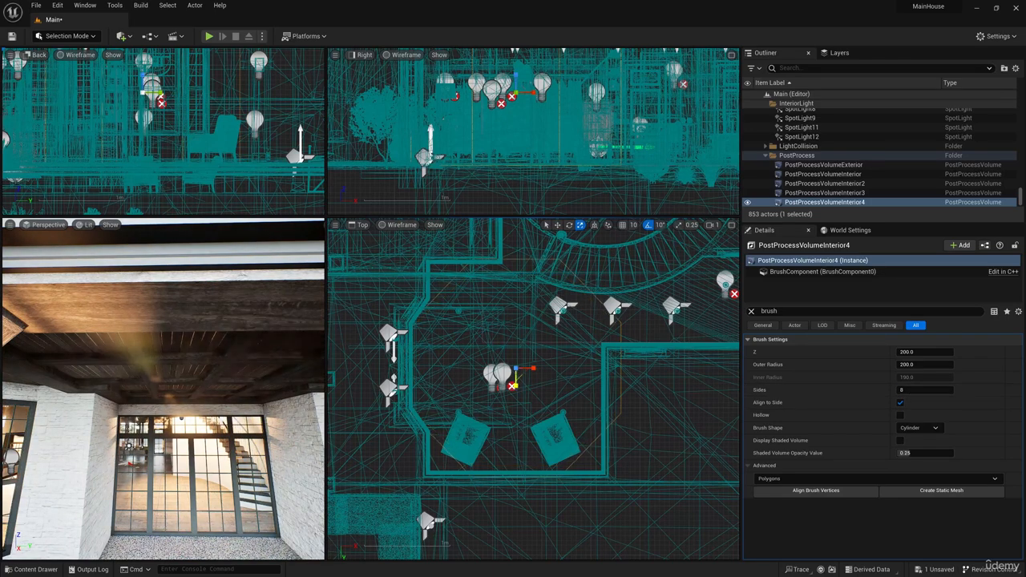
{"action": "left_click", "coordinate": [556, 225]}
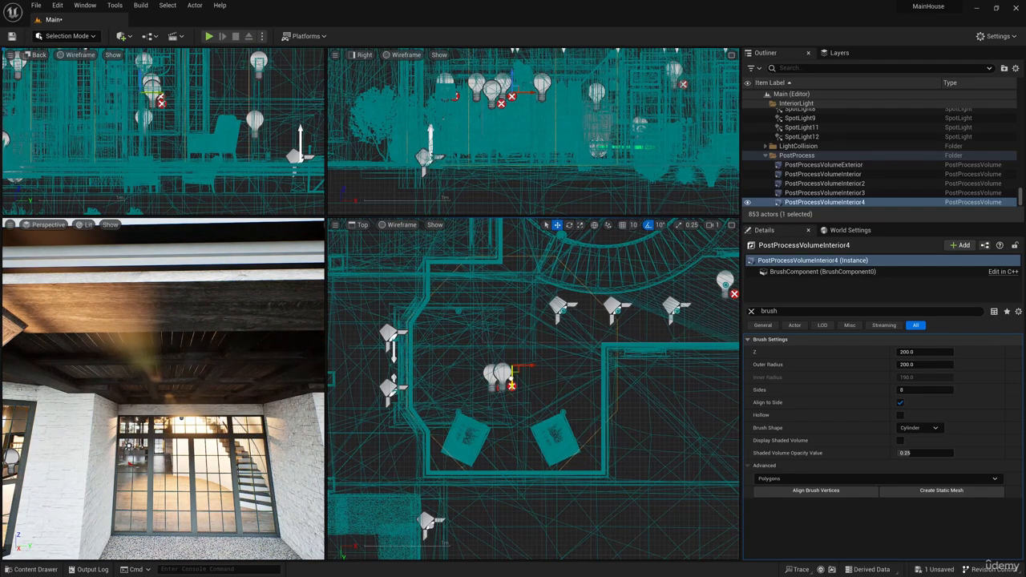
{"action": "key", "text": "w"}
Duplicate PostProcessVolumeInterior4 along the Y axis into the matching bay room and adjust the copy's position there.
{"action": "scroll", "coordinate": [520, 387], "scroll_direction": "down", "scroll_amount": 2}
{"action": "scroll", "coordinate": [519, 387], "scroll_direction": "down", "scroll_amount": 5}
{"action": "left_click_drag", "start_coordinate": [517, 393], "coordinate": [517, 289], "text": "alt"}
{"action": "scroll", "coordinate": [487, 277], "scroll_direction": "up", "scroll_amount": 5}
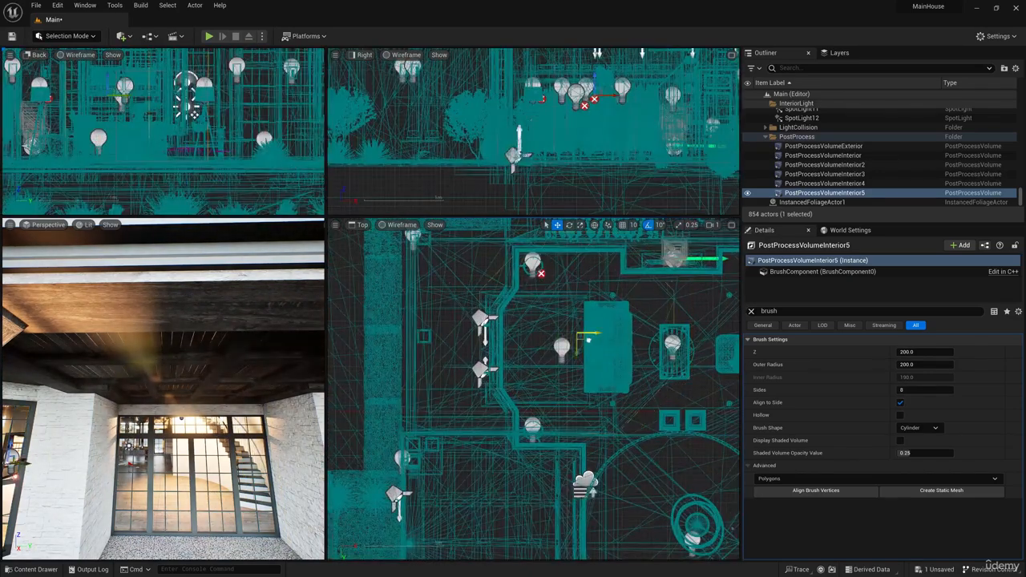
{"action": "left_click_drag", "start_coordinate": [594, 346], "coordinate": [593, 364]}
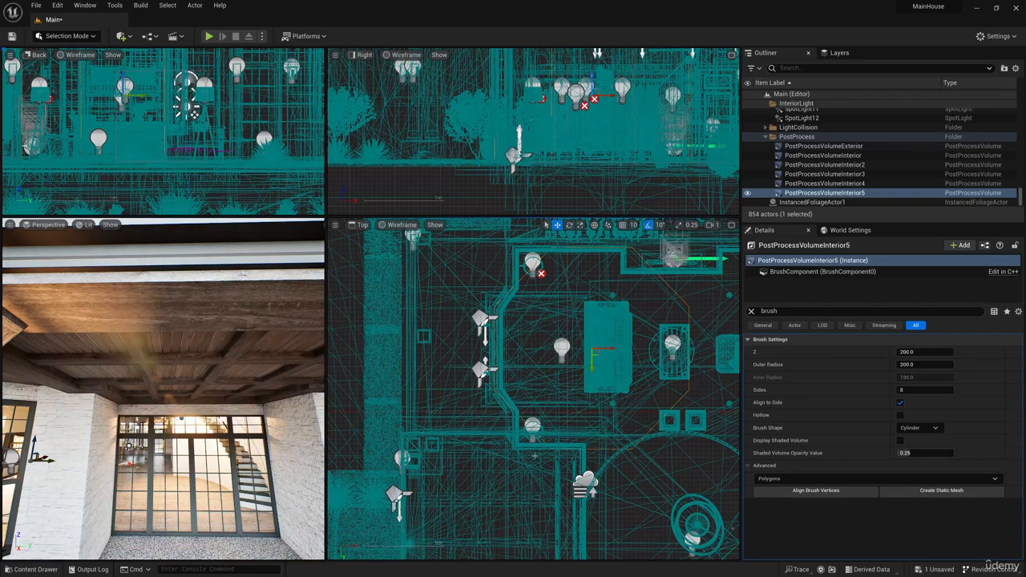
Duplicate PostProcessVolumeInterior4 slightly along the X axis in the armchair room and change the copy's brush shape to a box.
{"action": "scroll", "coordinate": [486, 297], "scroll_direction": "down", "scroll_amount": 3}
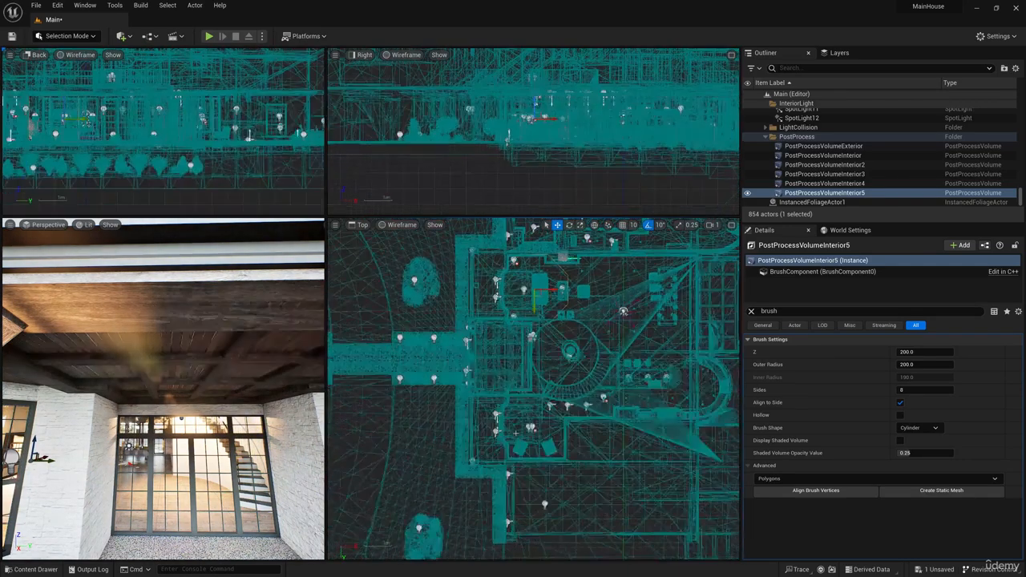
{"action": "scroll", "coordinate": [486, 297], "scroll_direction": "up", "scroll_amount": 5}
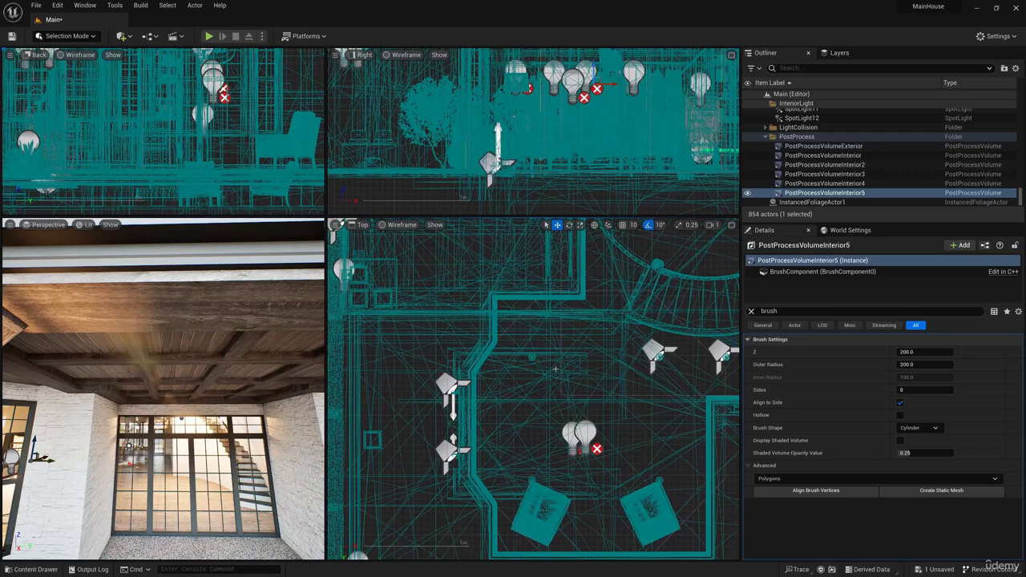
{"action": "scroll", "coordinate": [555, 369], "scroll_direction": "up", "scroll_amount": 2}
{"action": "scroll", "coordinate": [545, 352], "scroll_direction": "down", "scroll_amount": 4}
{"action": "left_click", "coordinate": [528, 324]}
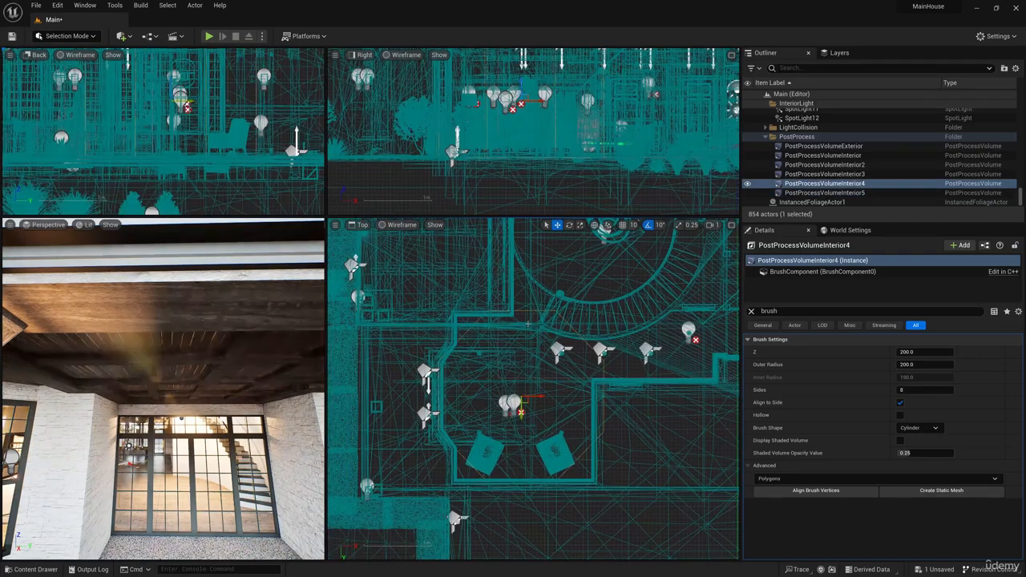
{"action": "left_click_drag", "start_coordinate": [531, 396], "coordinate": [546, 398], "text": "alt"}
{"action": "left_click", "coordinate": [919, 427]}
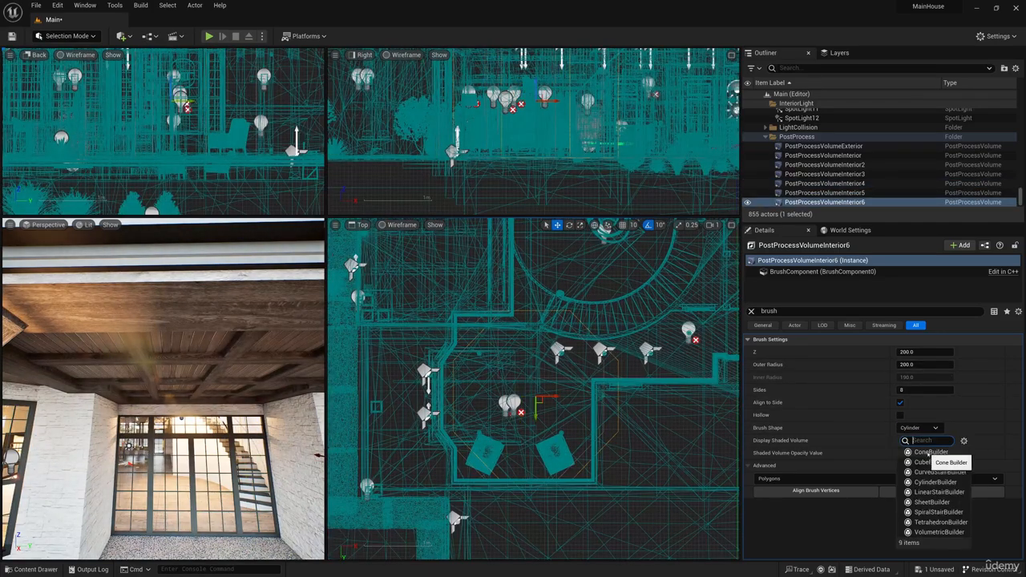
{"action": "left_click", "coordinate": [930, 462]}
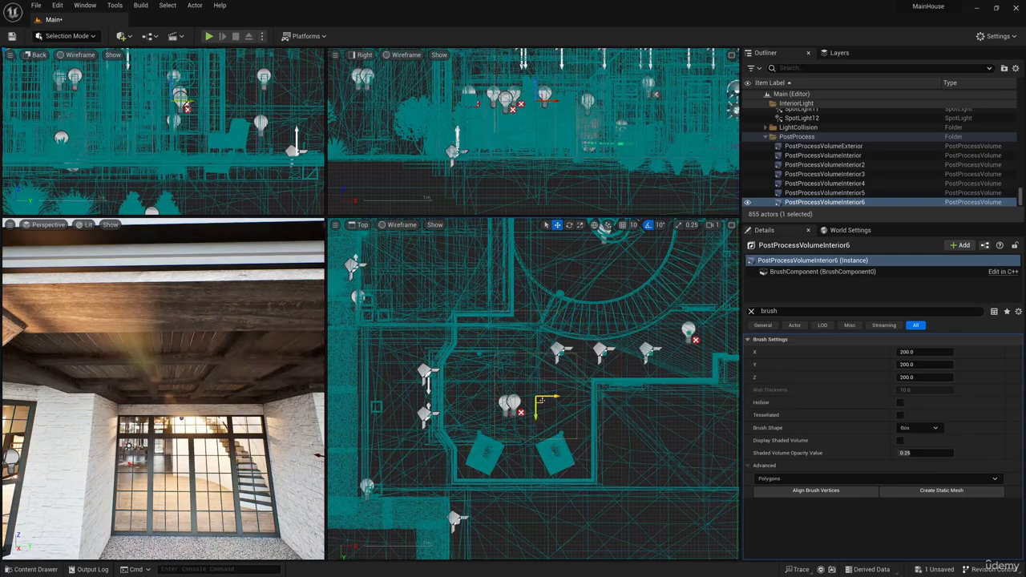
Reposition and scale PostProcessVolumeInterior6 in the armchair room and duplicate it into the matching bay room.
{"action": "left_click_drag", "start_coordinate": [537, 398], "coordinate": [500, 360]}
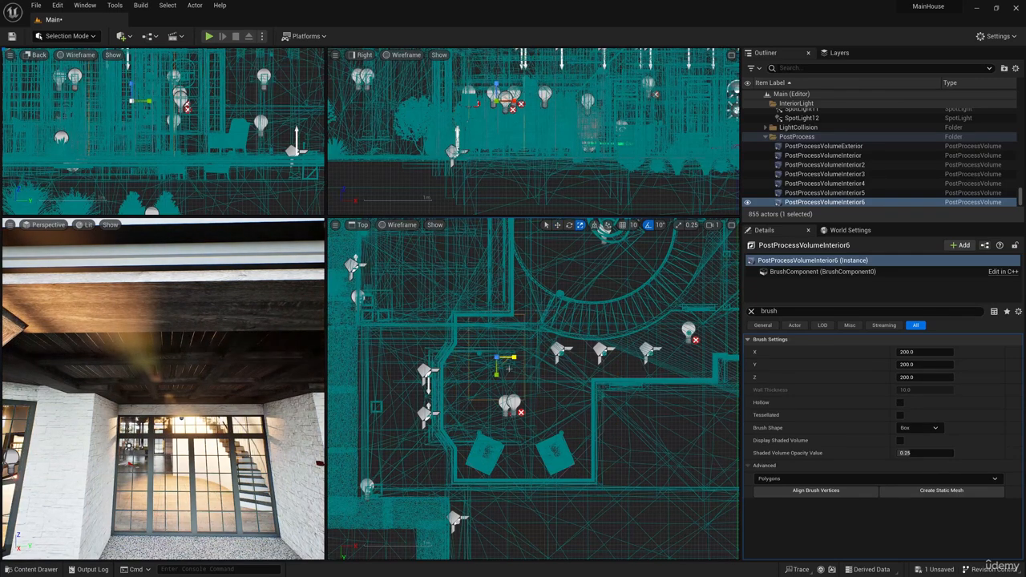
{"action": "scroll", "coordinate": [507, 363], "scroll_direction": "up", "scroll_amount": 3}
{"action": "left_click_drag", "start_coordinate": [504, 359], "coordinate": [479, 280]}
{"action": "scroll", "coordinate": [473, 343], "scroll_direction": "down", "scroll_amount": 2}
{"action": "scroll", "coordinate": [468, 384], "scroll_direction": "down", "scroll_amount": 4}
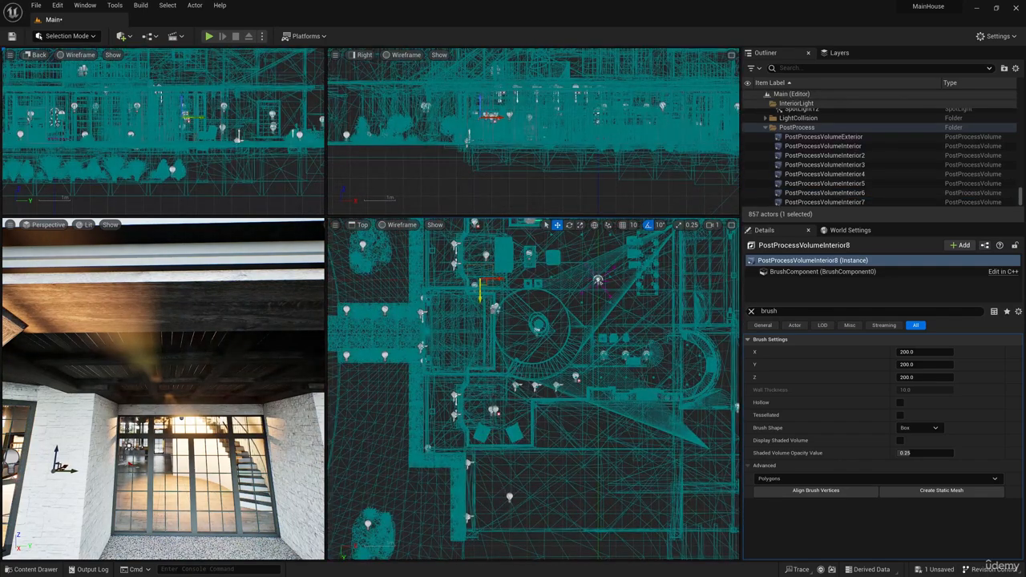
Delete the surplus volume copy PostProcessVolumeInterior8.
{"action": "key", "text": "Delete"}
{"action": "scroll", "coordinate": [505, 339], "scroll_direction": "up", "scroll_amount": 4}
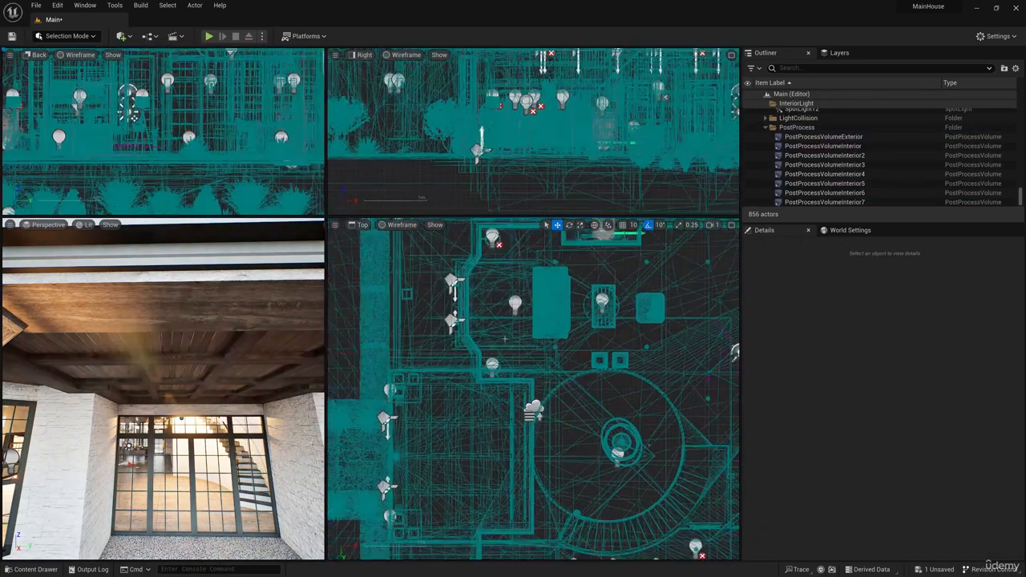
{"action": "scroll", "coordinate": [505, 339], "scroll_direction": "up", "scroll_amount": 5}
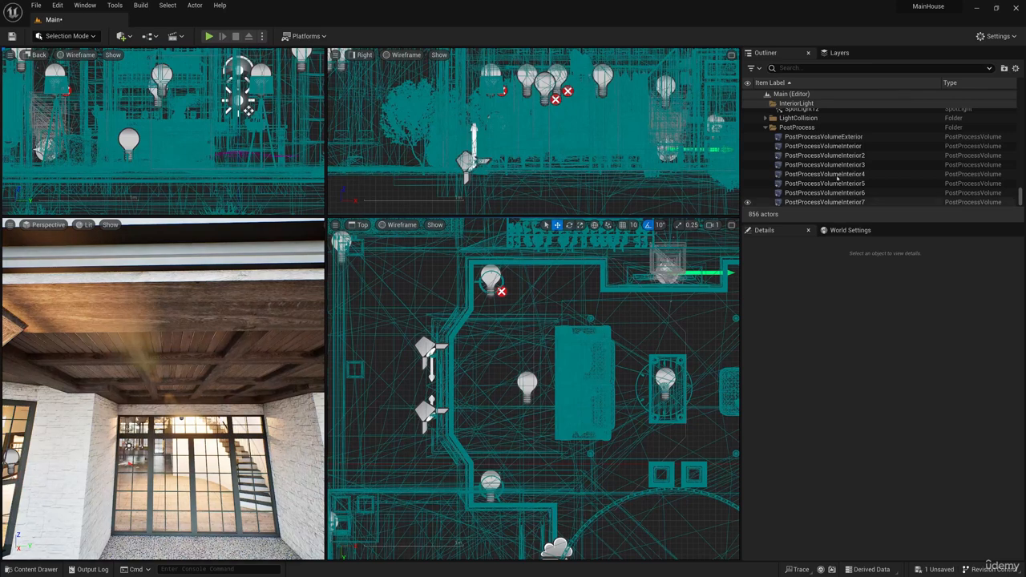
Create a subfolder named Interior inside the PostProcess folder.
{"action": "left_click", "coordinate": [793, 129]}
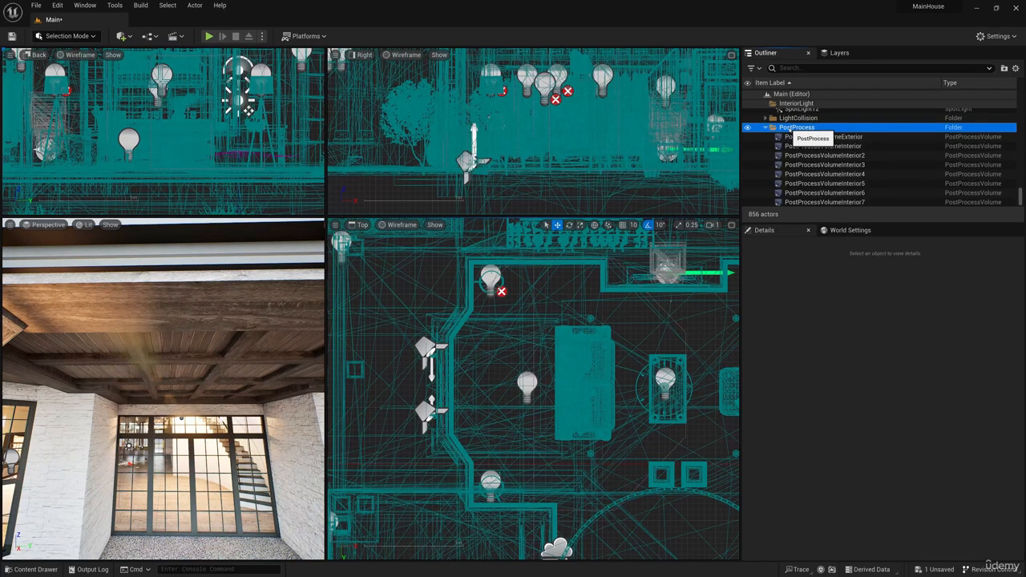
{"action": "right_click", "coordinate": [791, 130]}
{"action": "left_click", "coordinate": [831, 148]}
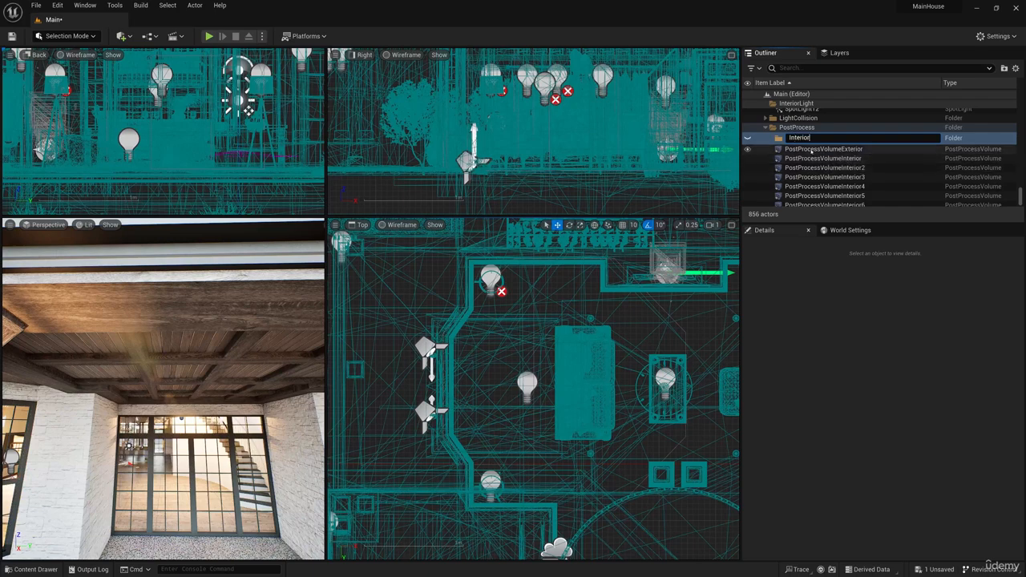
{"action": "key", "text": "Return"}
Move all volumes from PostProcessVolumeExterior through PostProcessVolumeInterior7 into the Interior folder.
{"action": "left_click", "coordinate": [805, 147]}
{"action": "scroll", "coordinate": [806, 160], "scroll_direction": "down", "scroll_amount": 1}
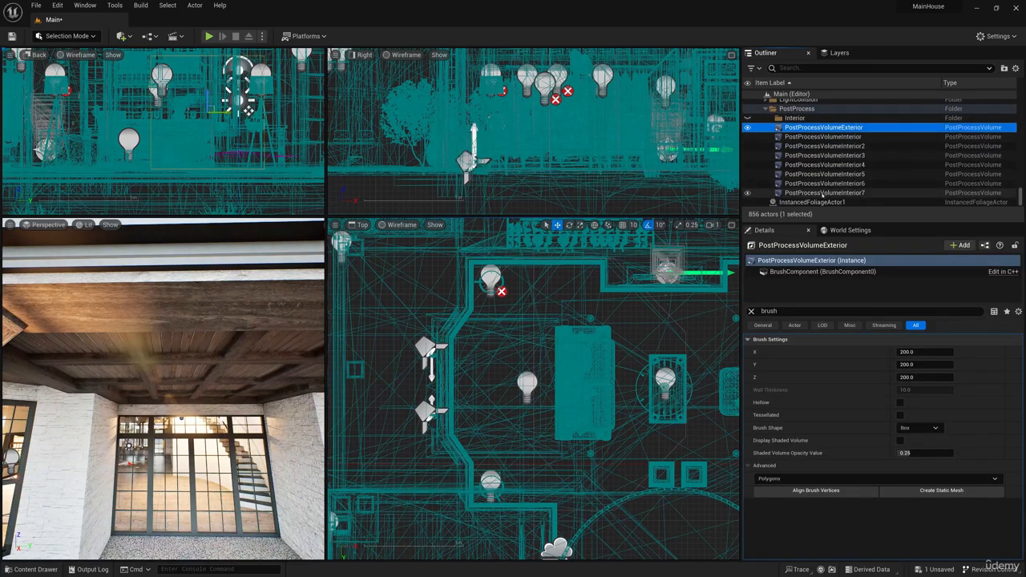
{"action": "left_click", "coordinate": [805, 192], "text": "shift"}
{"action": "scroll", "coordinate": [803, 195], "scroll_direction": "up", "scroll_amount": 3}
{"action": "left_click_drag", "start_coordinate": [802, 196], "coordinate": [796, 187]}
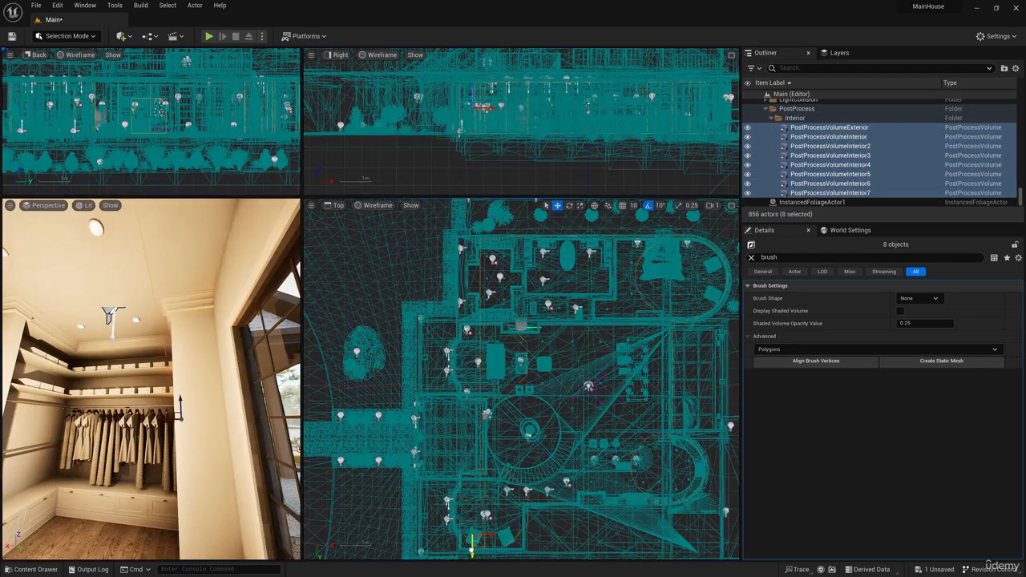
Undo the last move of the eight selected post-process volumes.
{"action": "key", "text": "ctrl+z"}
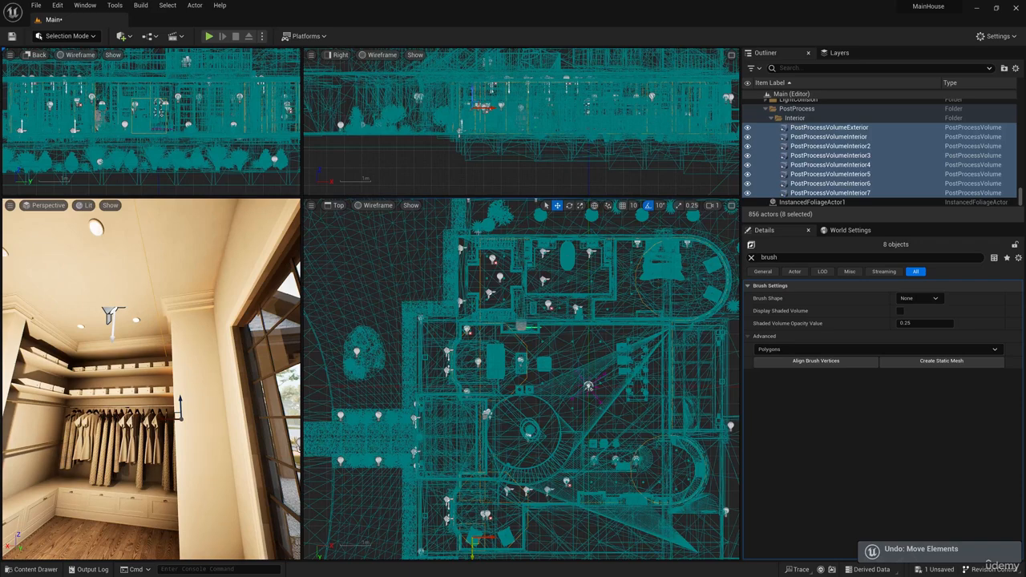
{"action": "scroll", "coordinate": [472, 469], "scroll_direction": "up", "scroll_amount": 8}
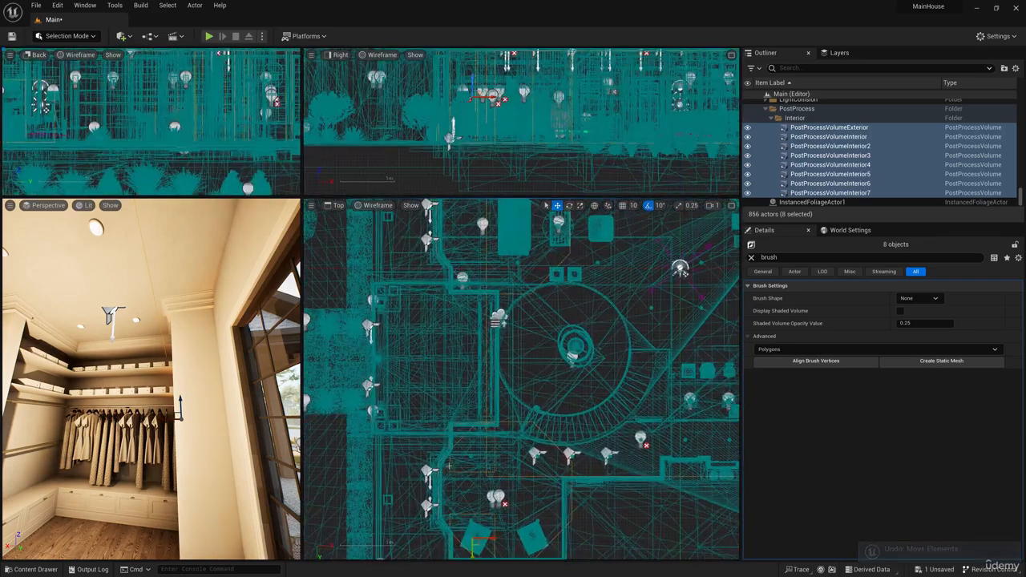
Duplicate PostProcessVolumeInterior6 along the Y axis to the walk-in closet beyond the matching bay room.
{"action": "left_click", "coordinate": [449, 466]}
{"action": "scroll", "coordinate": [449, 466], "scroll_direction": "down", "scroll_amount": 4}
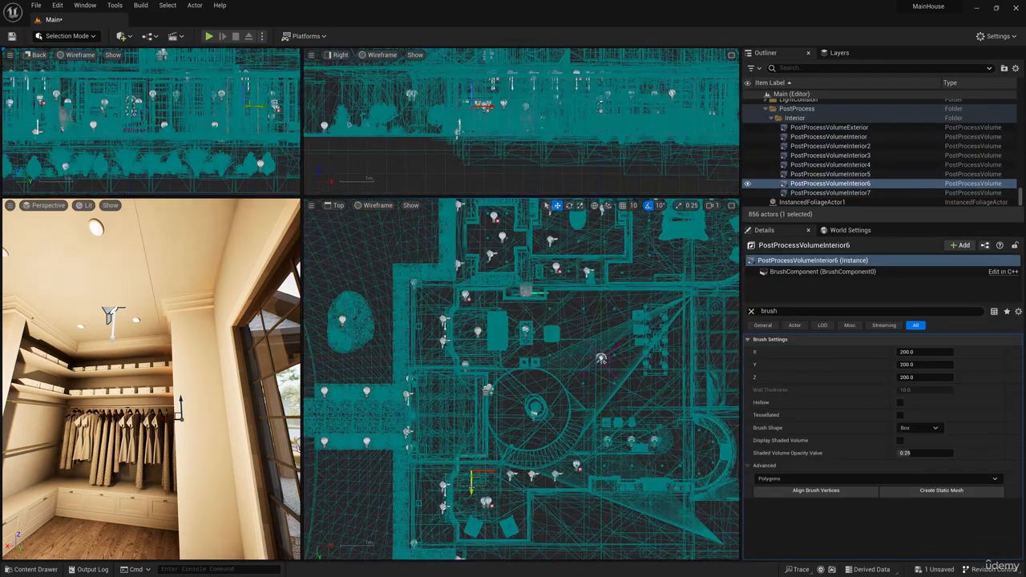
{"action": "left_click_drag", "start_coordinate": [471, 481], "coordinate": [471, 305], "text": "alt"}
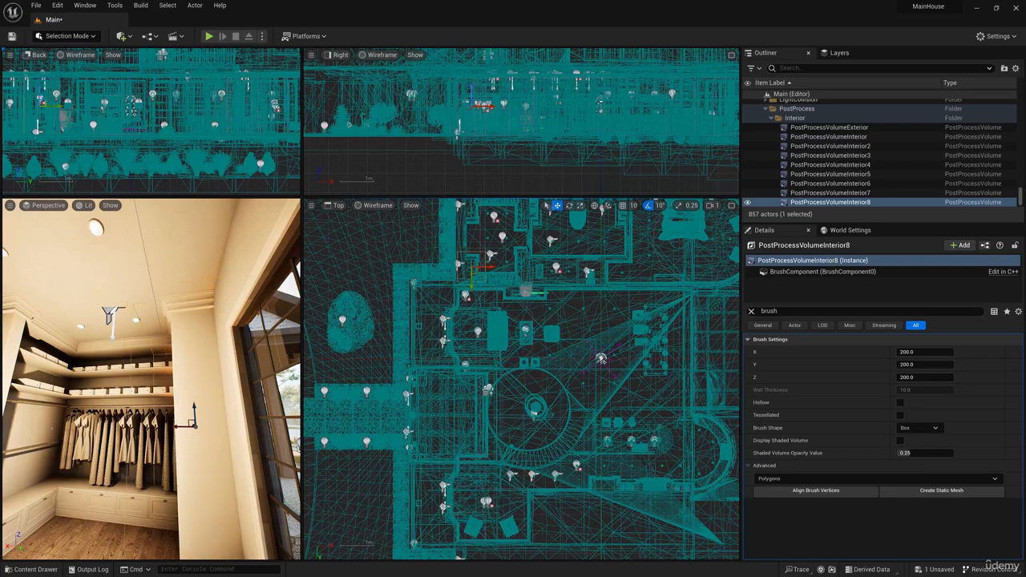
{"action": "scroll", "coordinate": [449, 319], "scroll_direction": "up", "scroll_amount": 5}
{"action": "scroll", "coordinate": [449, 319], "scroll_direction": "up", "scroll_amount": 2}
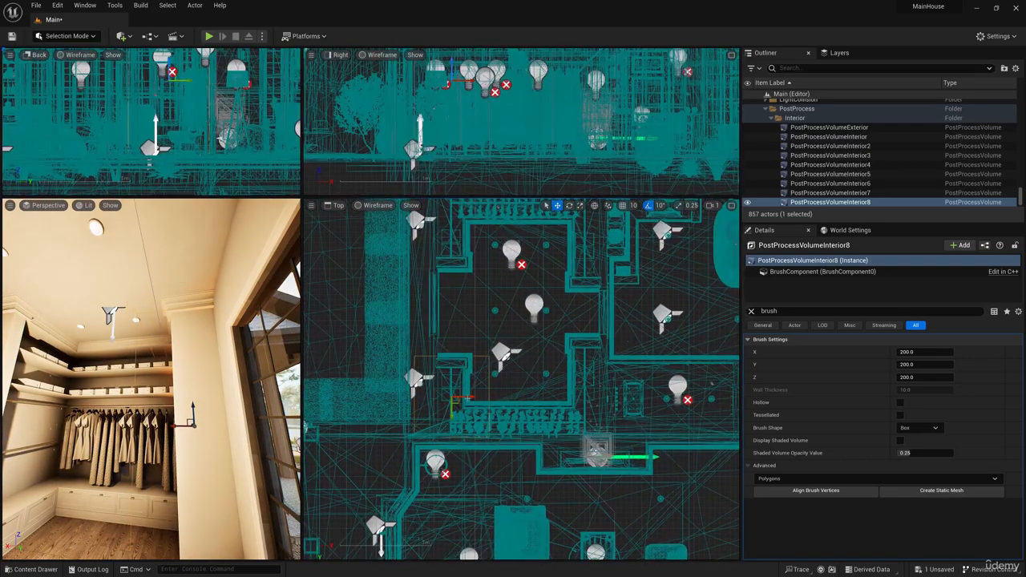
Scale PostProcessVolumeInterior8 and center it over the walk-in closet.
{"action": "left_click_drag", "start_coordinate": [469, 396], "coordinate": [487, 396]}
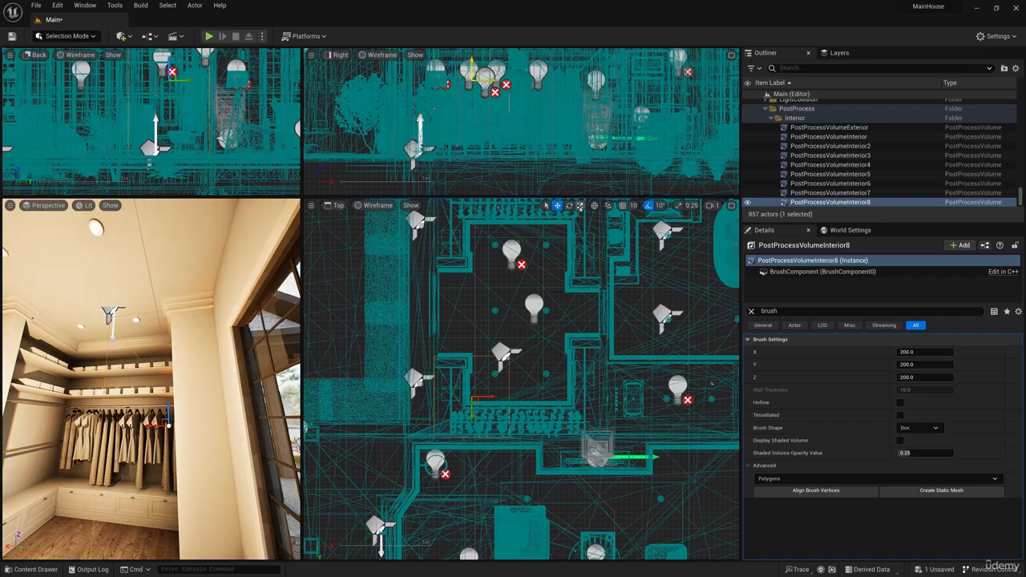
{"action": "scroll", "coordinate": [415, 473], "scroll_direction": "down", "scroll_amount": 1}
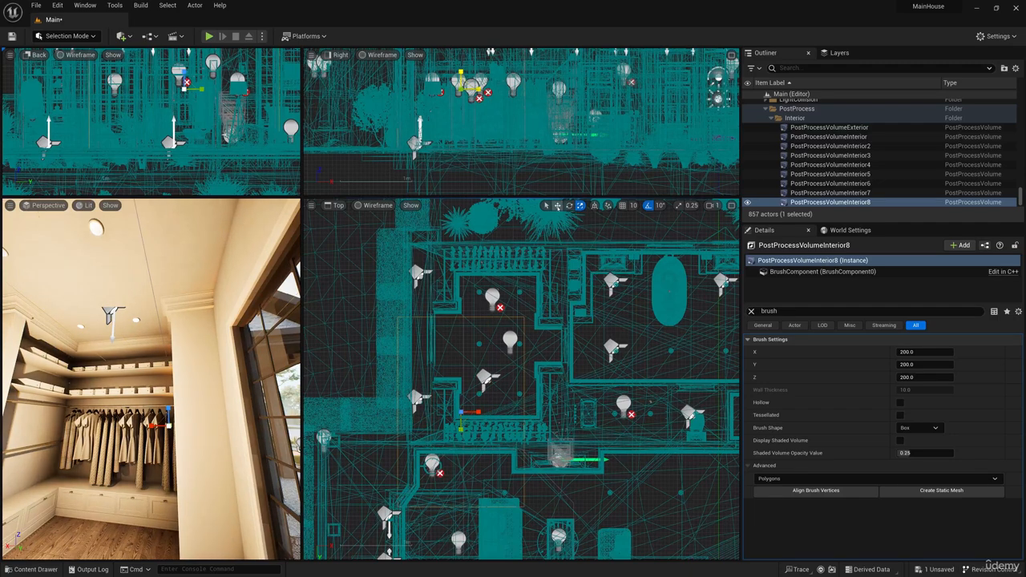
{"action": "left_click_drag", "start_coordinate": [461, 425], "coordinate": [492, 366]}
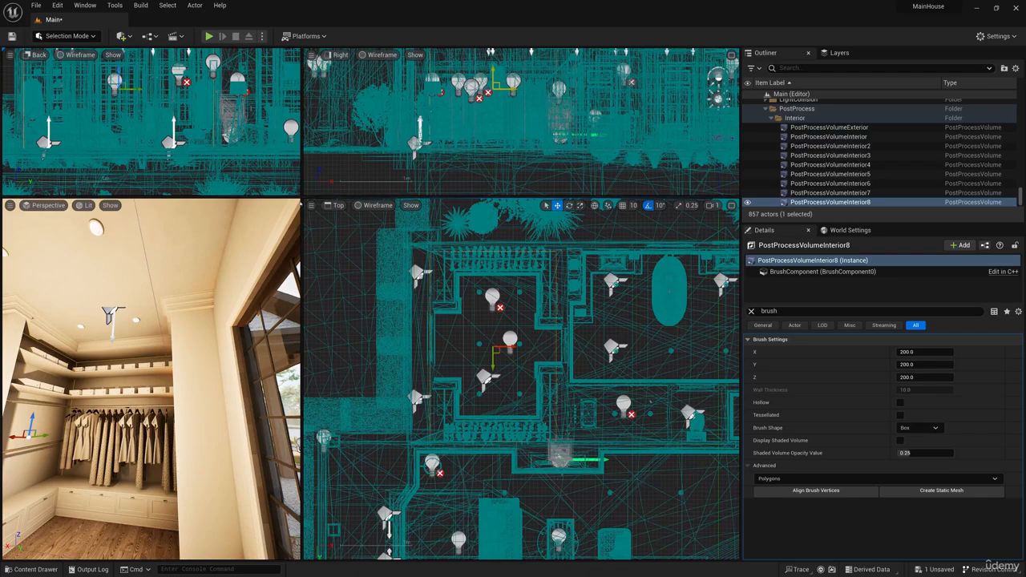
Save the level and review the closet and bathroom in a maximized perspective view.
{"action": "left_click_drag", "start_coordinate": [303, 196], "coordinate": [548, 157]}
{"action": "left_click", "coordinate": [538, 165]}
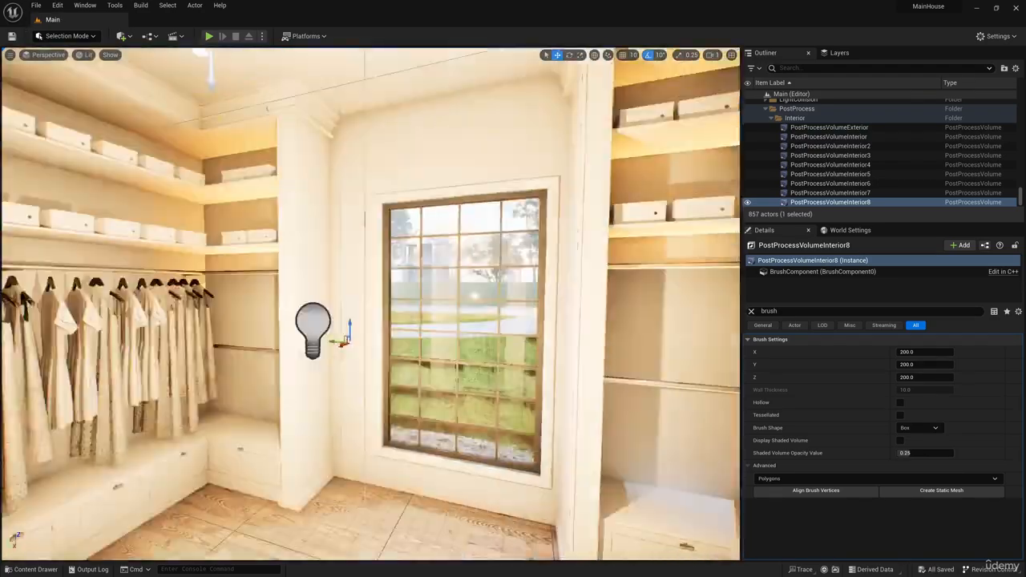
{"action": "right_click_drag", "start_coordinate": [369, 304], "coordinate": [392, 304]}
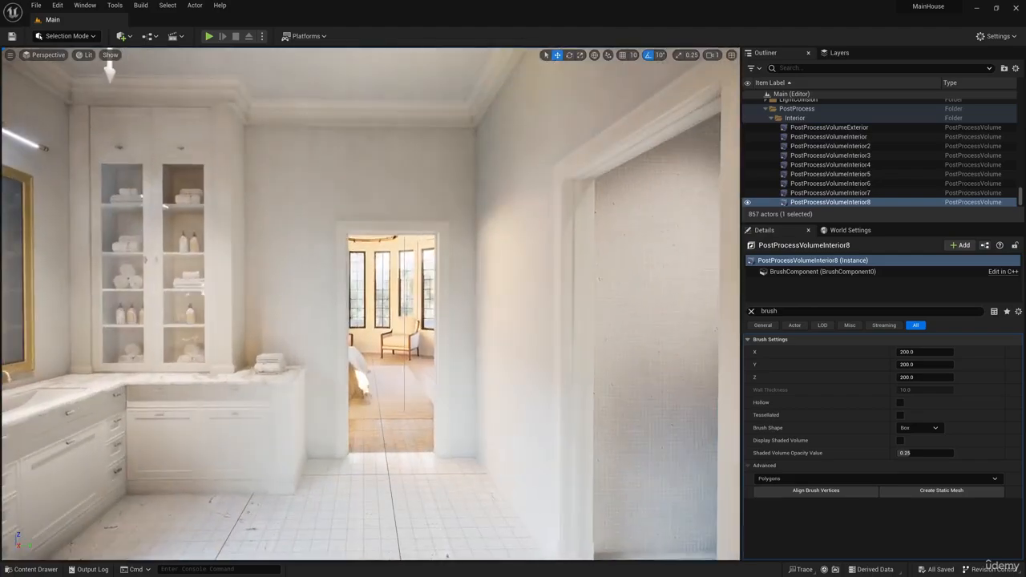